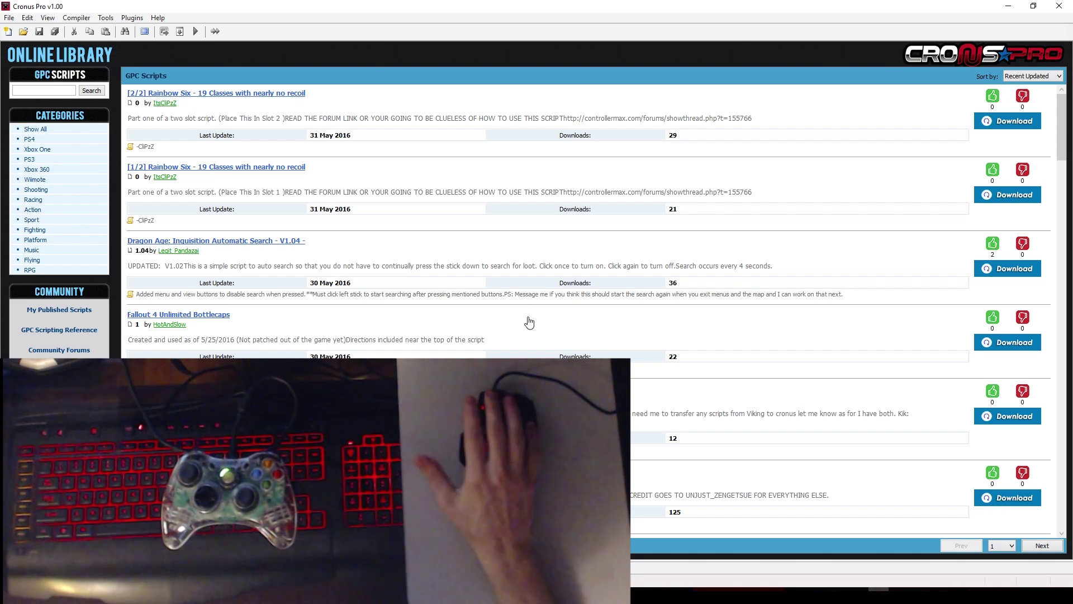
Step: Open the X-AIM plugin and create a new empty layout named "Xbox360 controller"
click(122, 18)
click(150, 31)
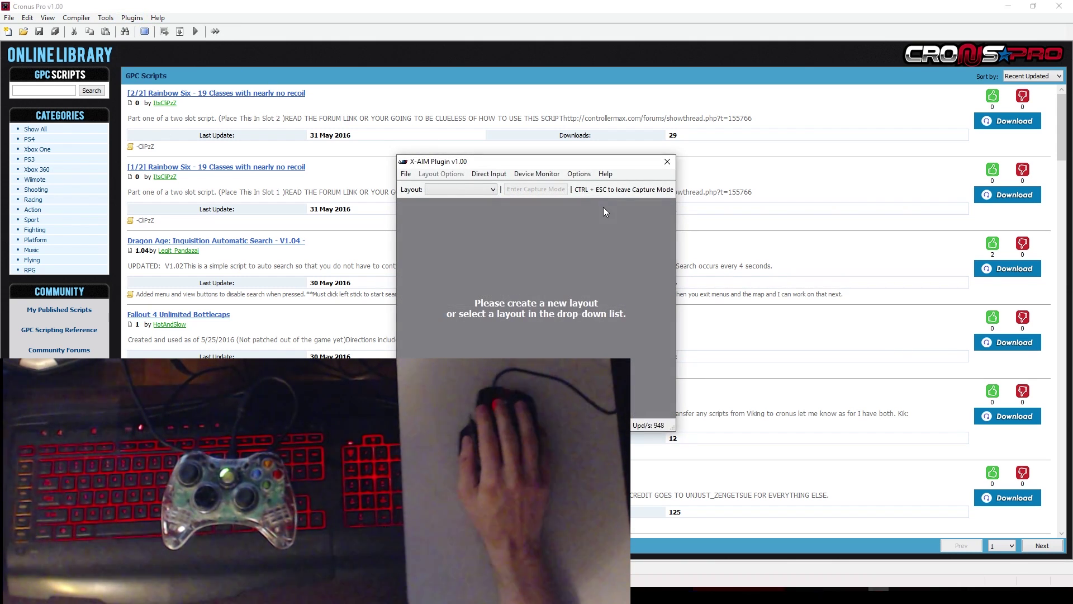
click(406, 175)
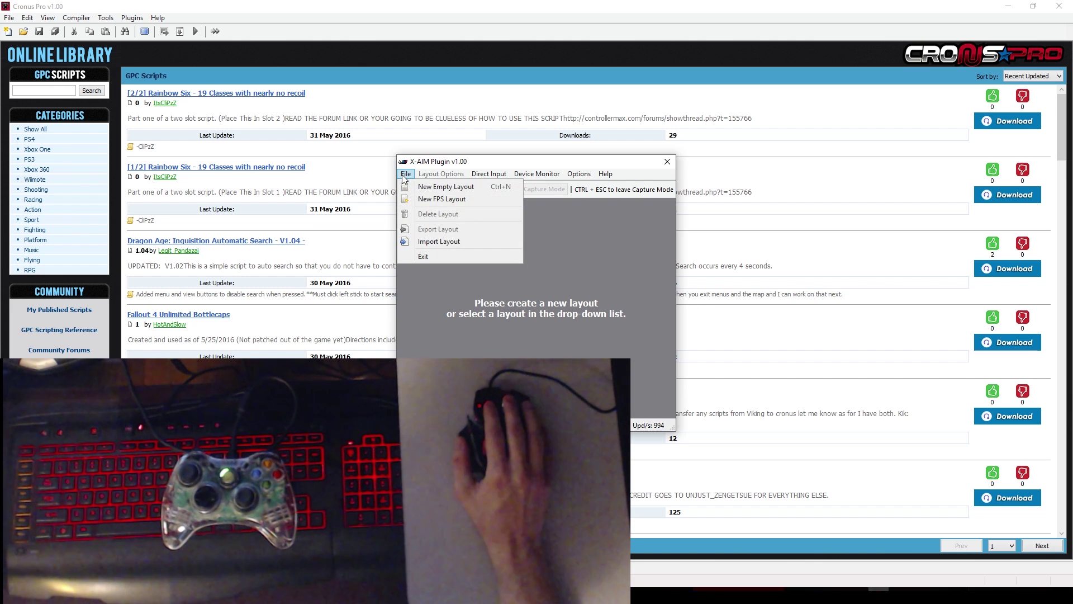
click(439, 188)
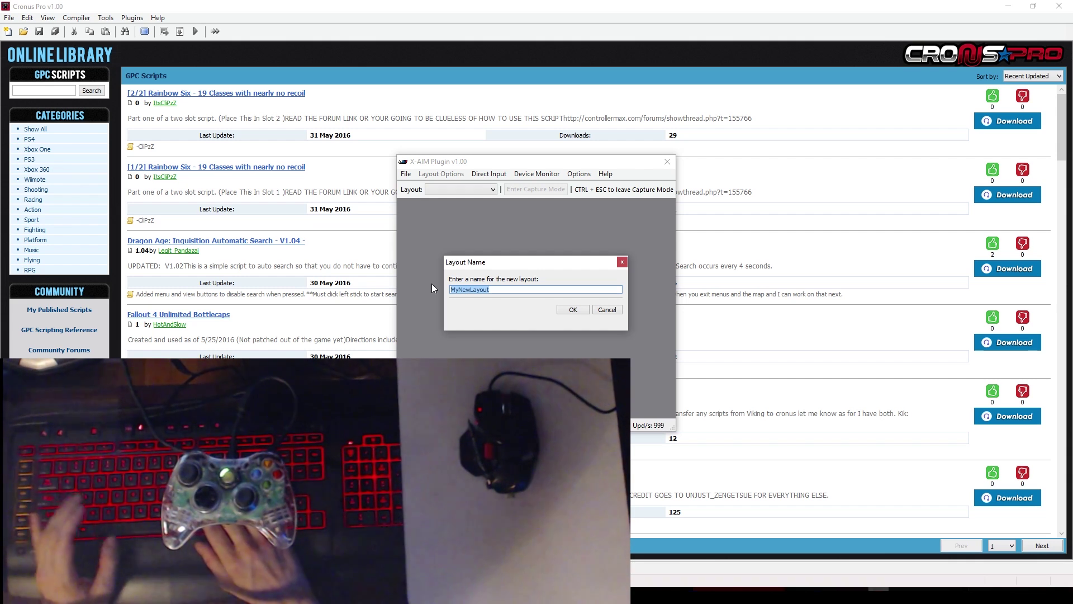
text(Xbox)
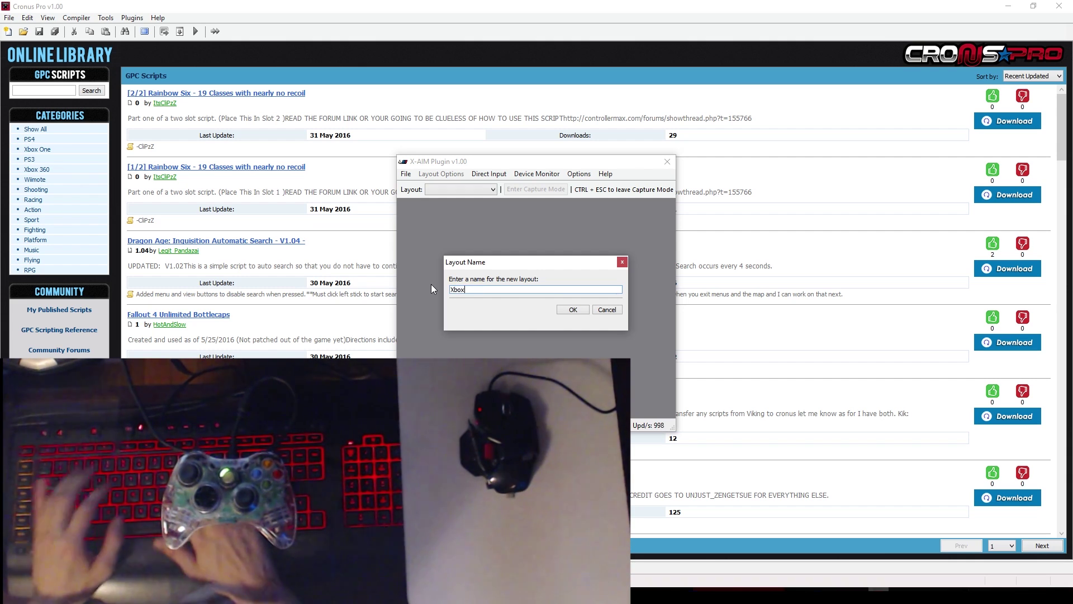
text(360 controller)
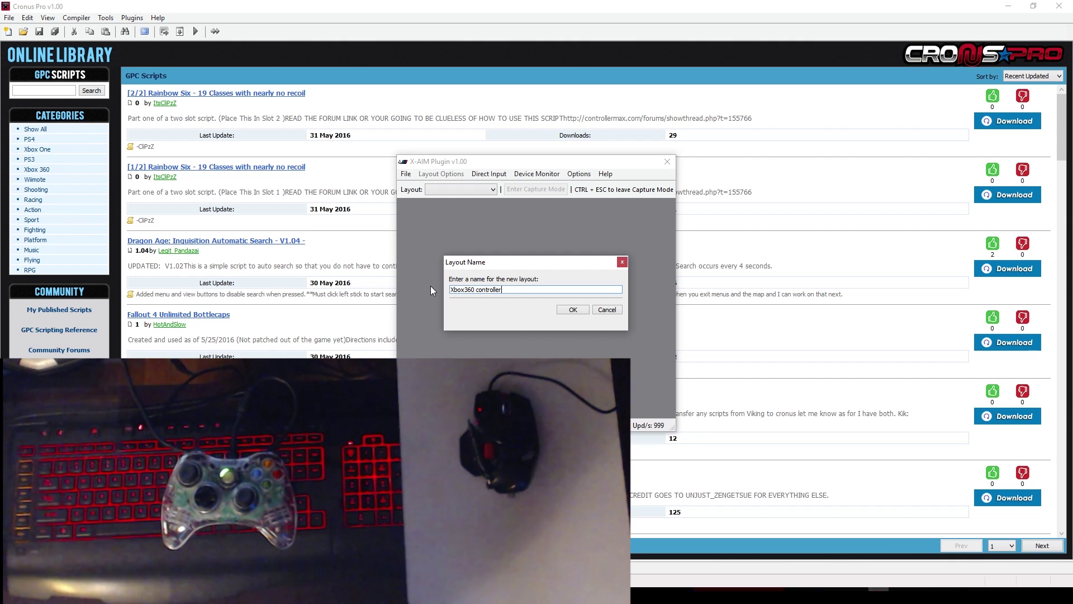
click(573, 309)
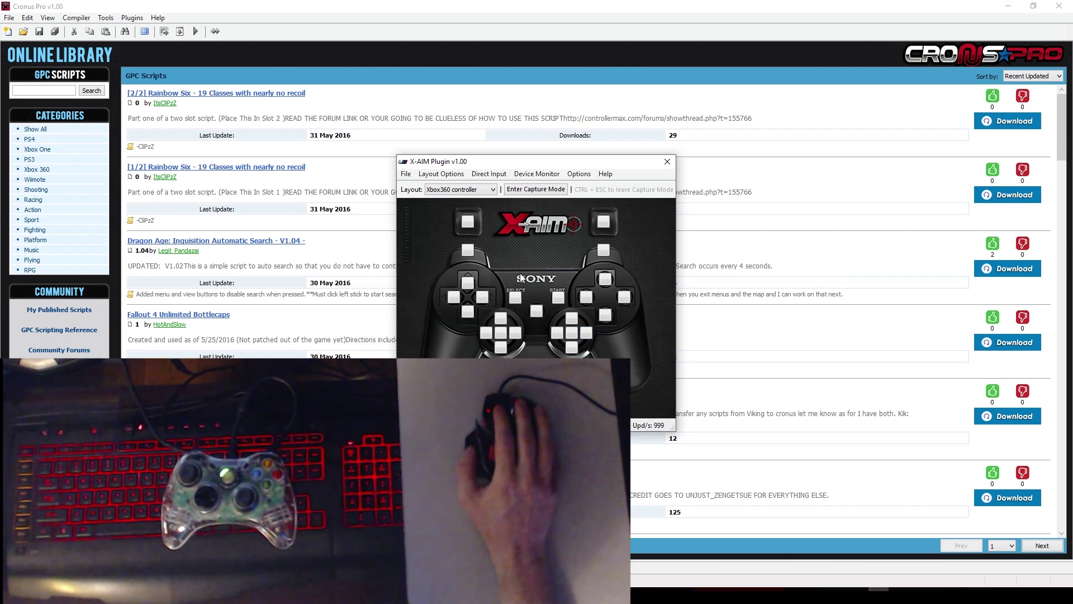
Step: Set the layout's controller type to XBox One
click(442, 174)
mouse_move(485, 215)
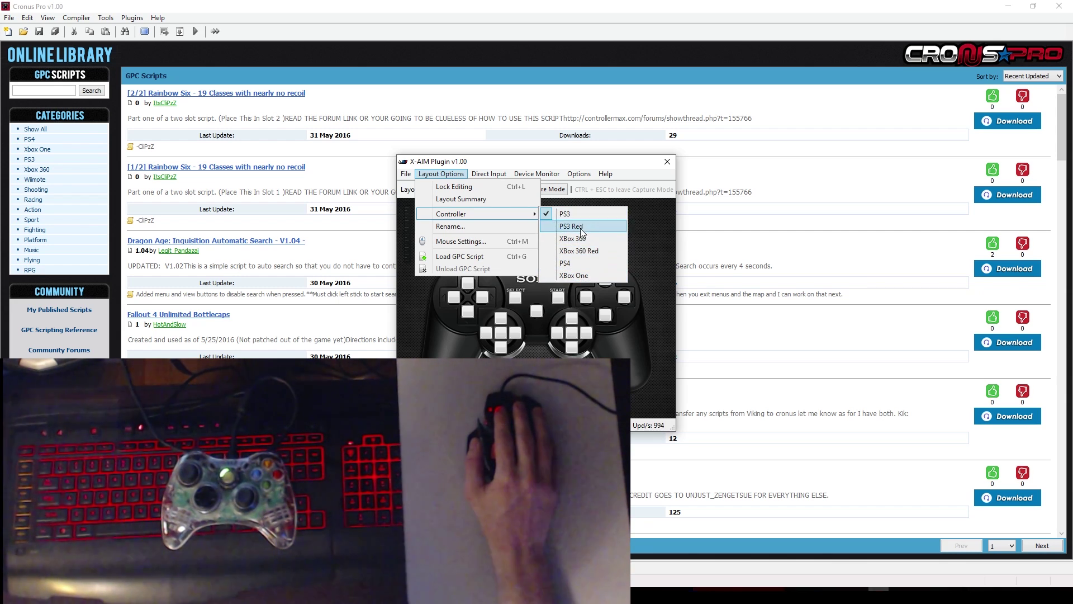
click(580, 277)
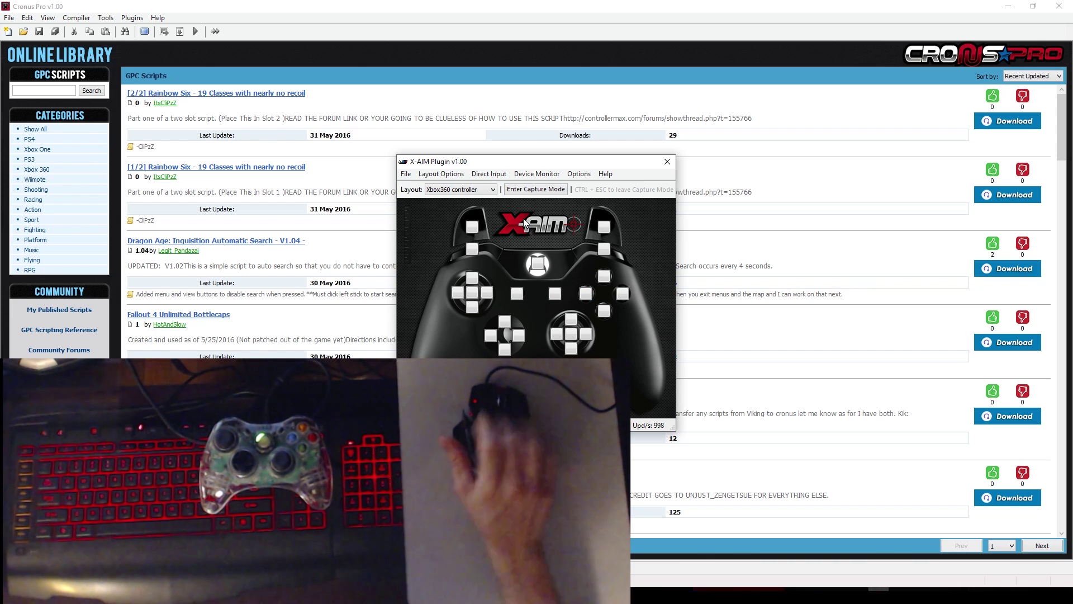
Step: Select the XInput Controller (Afterglow Gamepad) as the Direct Input game controller and check that Direct Input is enabled
click(497, 176)
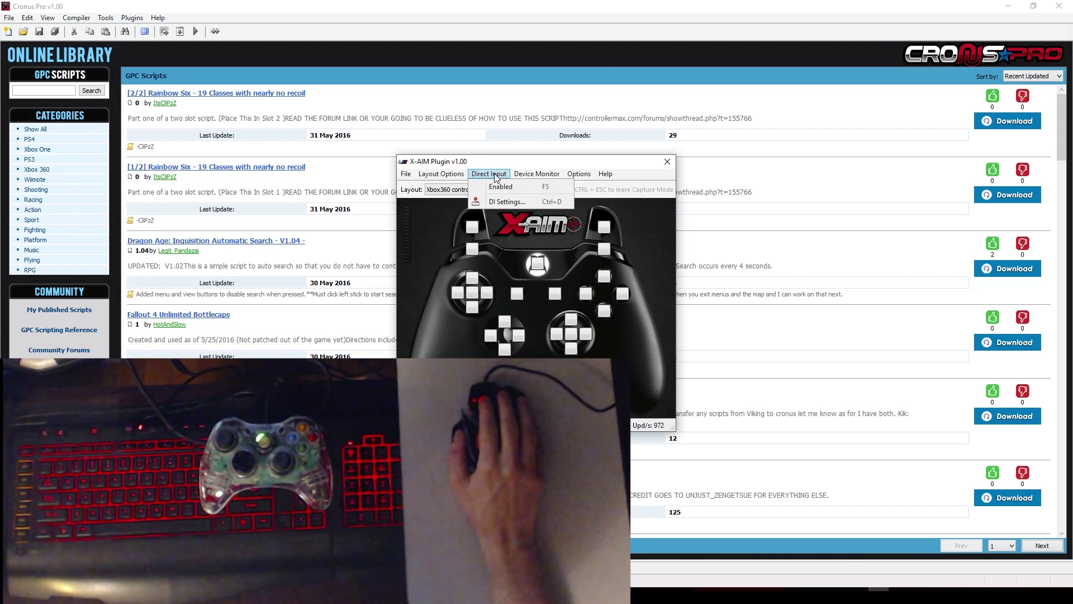
click(515, 202)
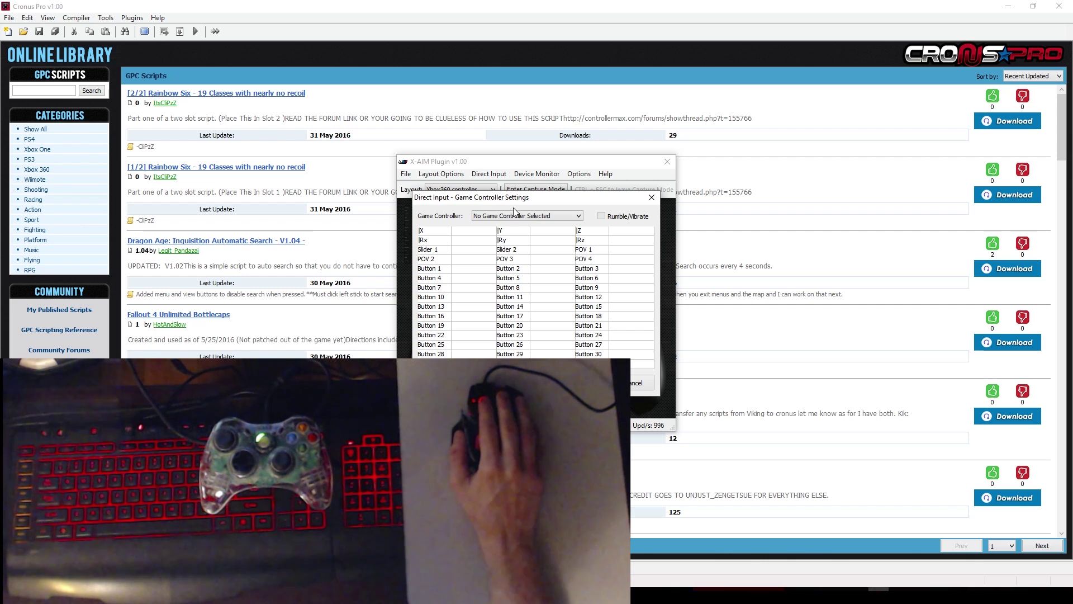
click(569, 215)
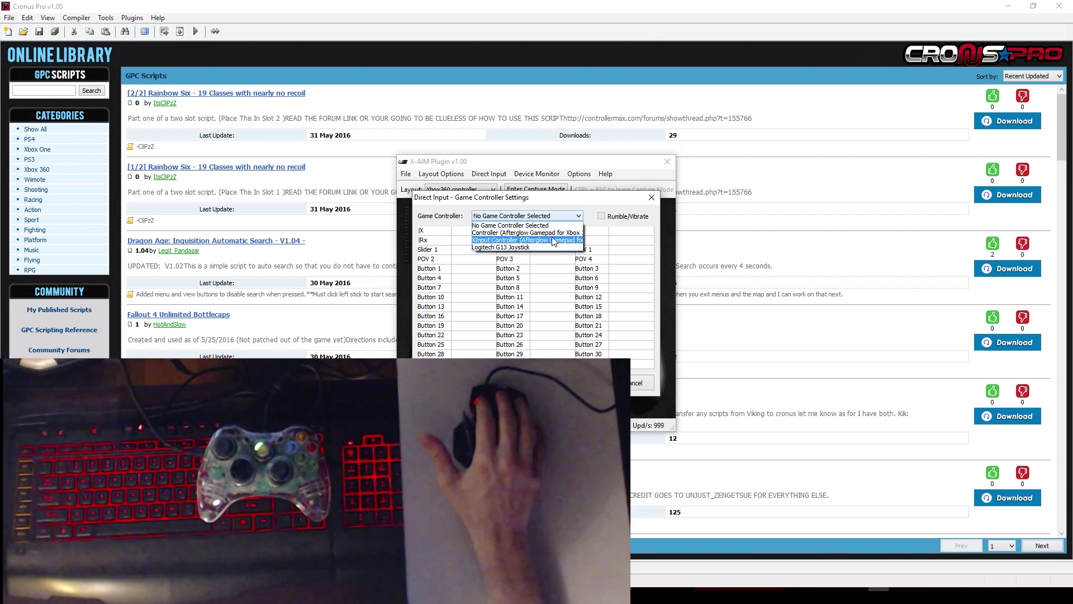
click(561, 240)
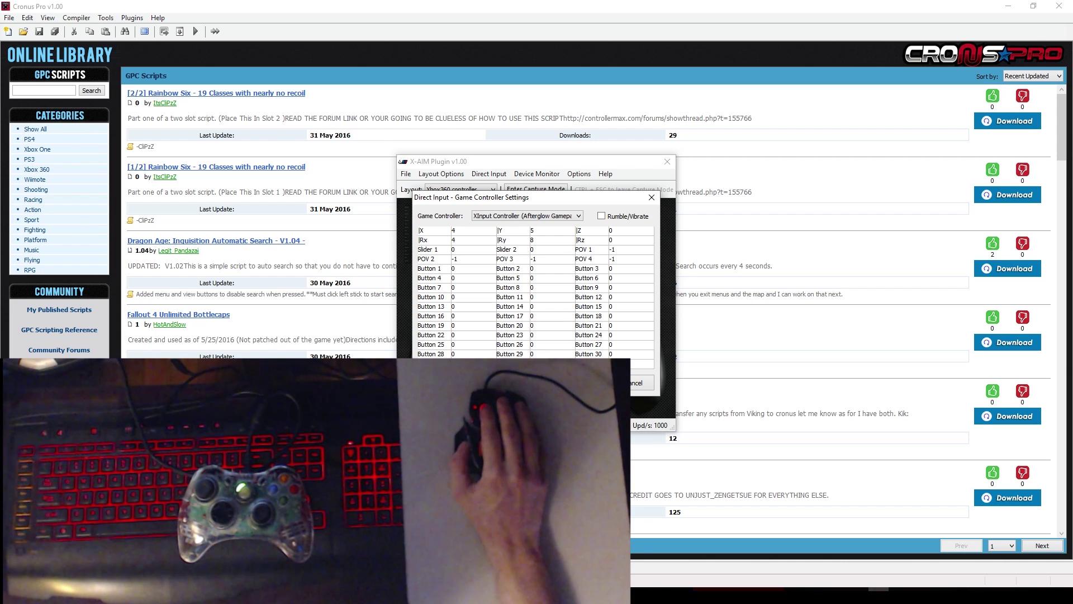
click(640, 383)
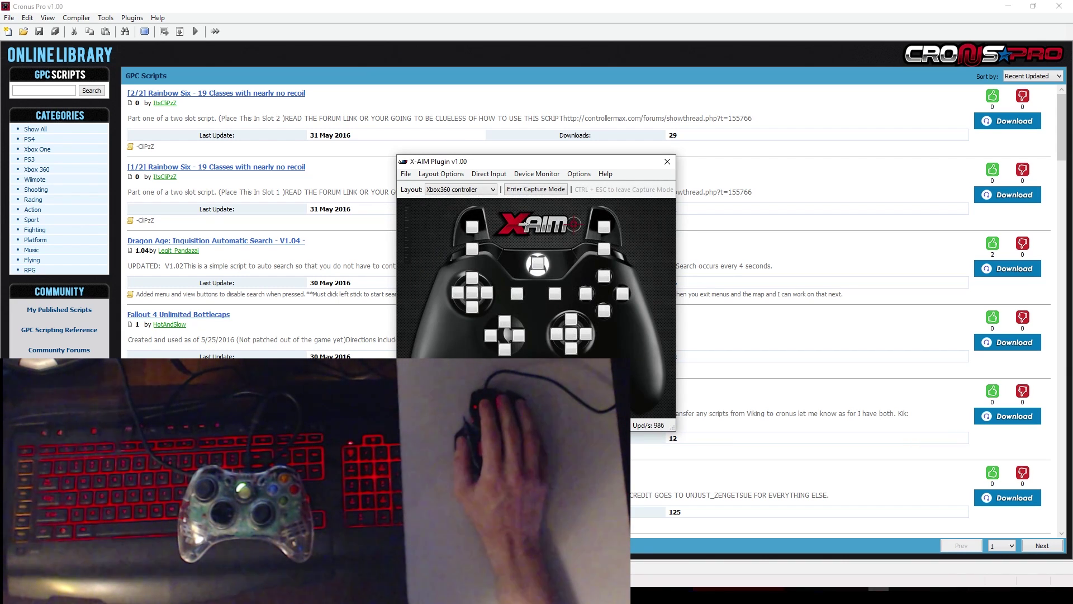
click(494, 176)
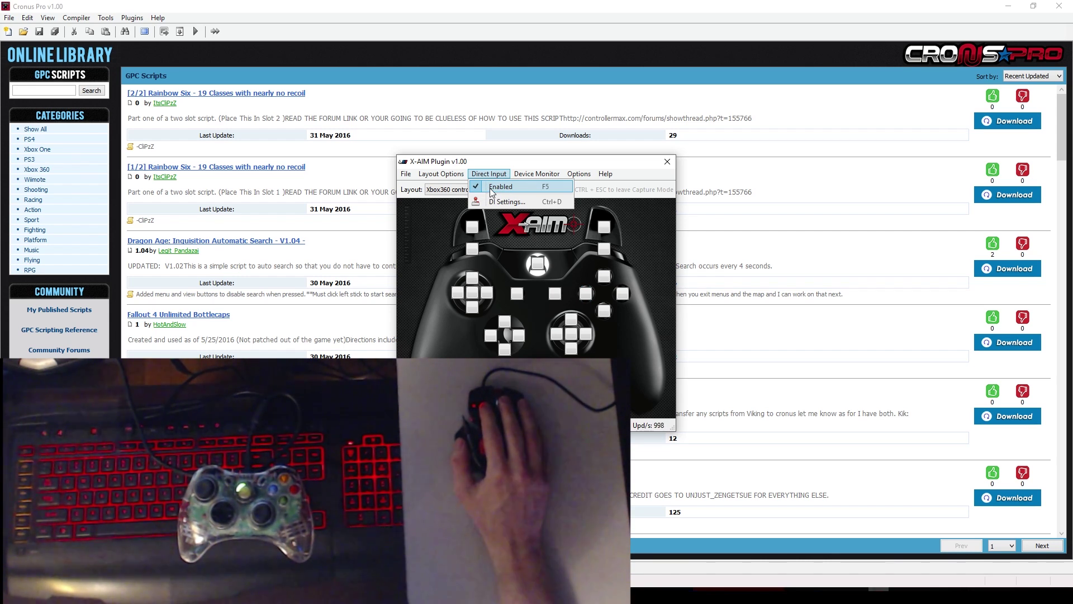
click(559, 246)
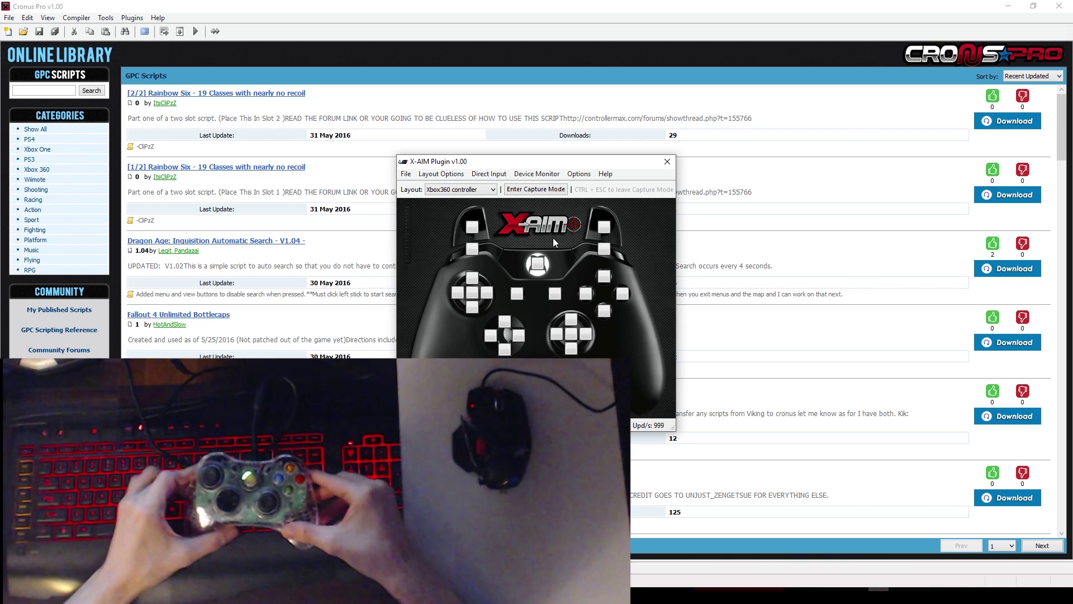
Step: Map the layout's right and left triggers to the gamepad's matching triggers with Direct Input Catch
click(604, 227)
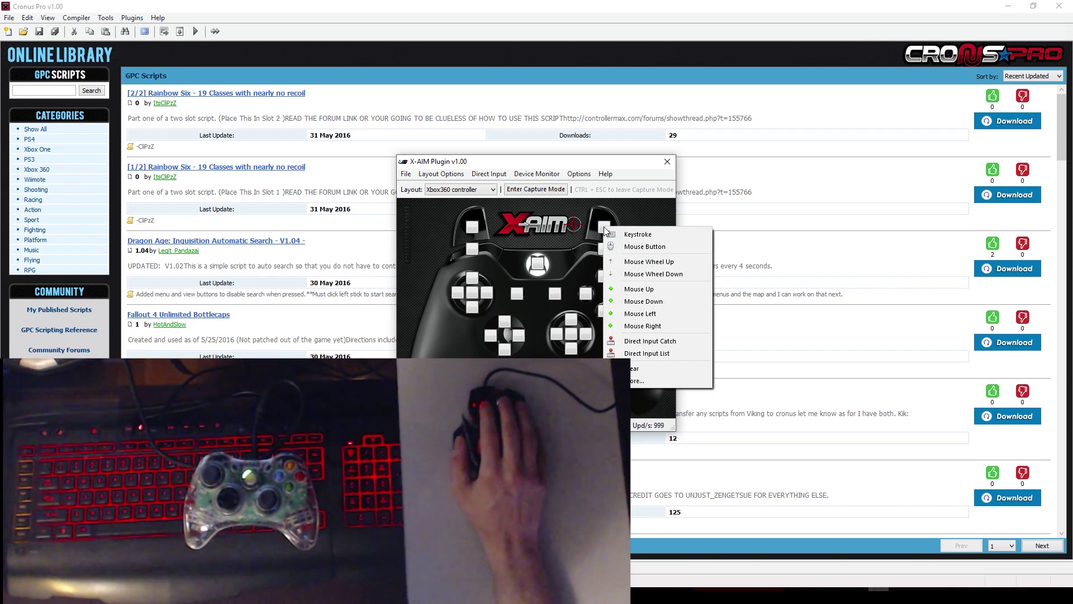
click(651, 343)
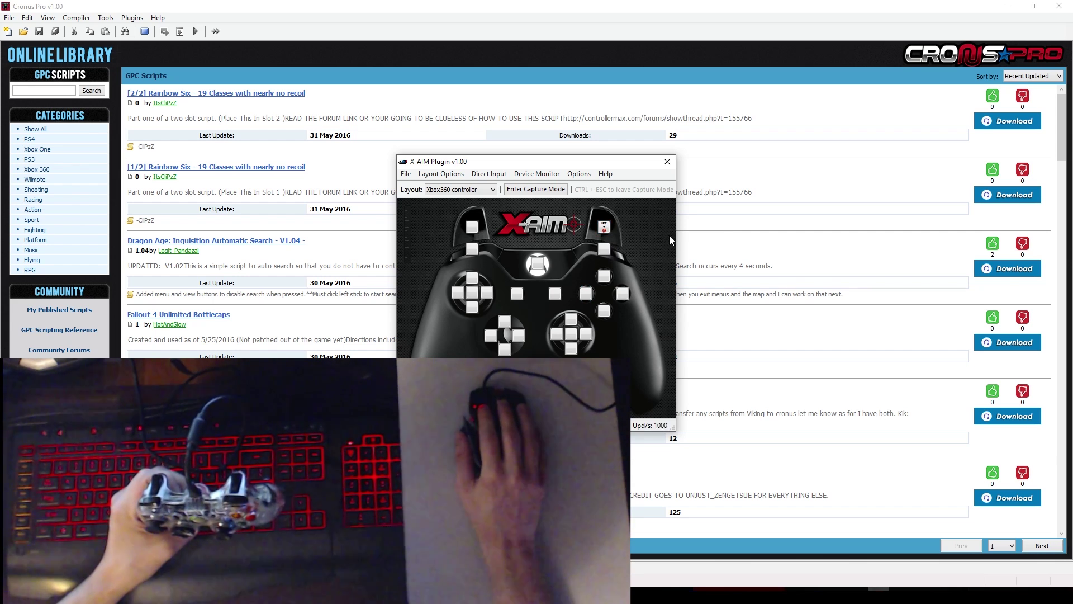
click(478, 234)
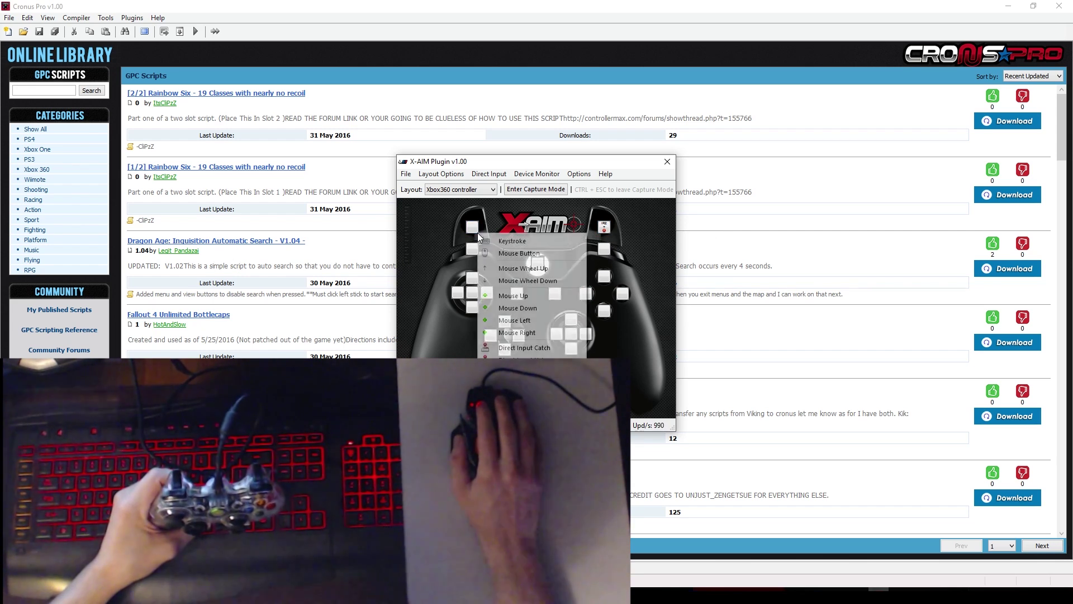
click(525, 348)
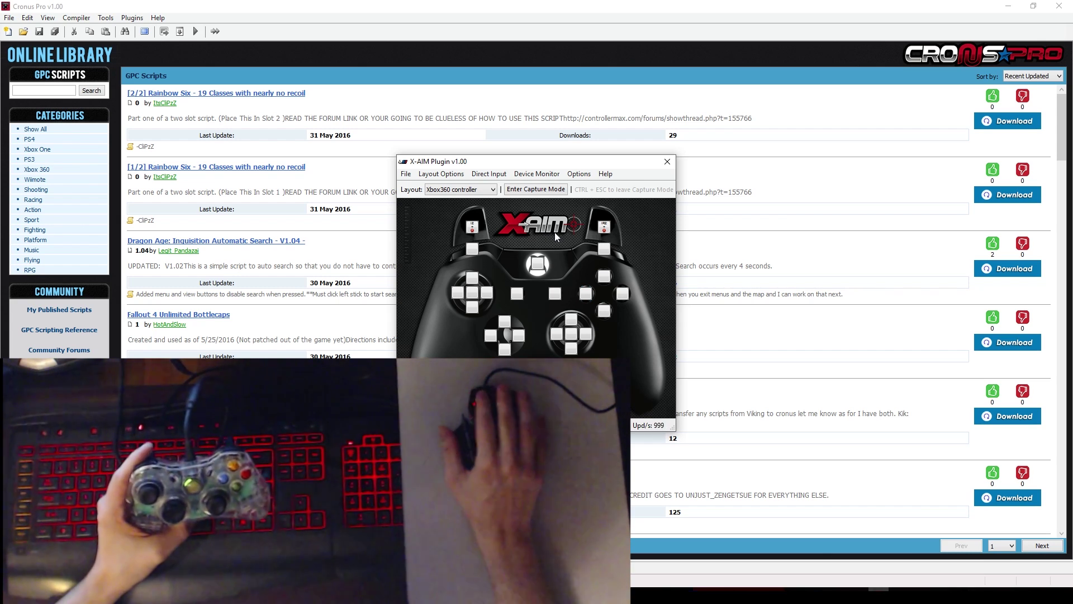
Step: Map the layout's left and right bumpers to the gamepad's matching bumpers with Direct Input Catch
click(474, 248)
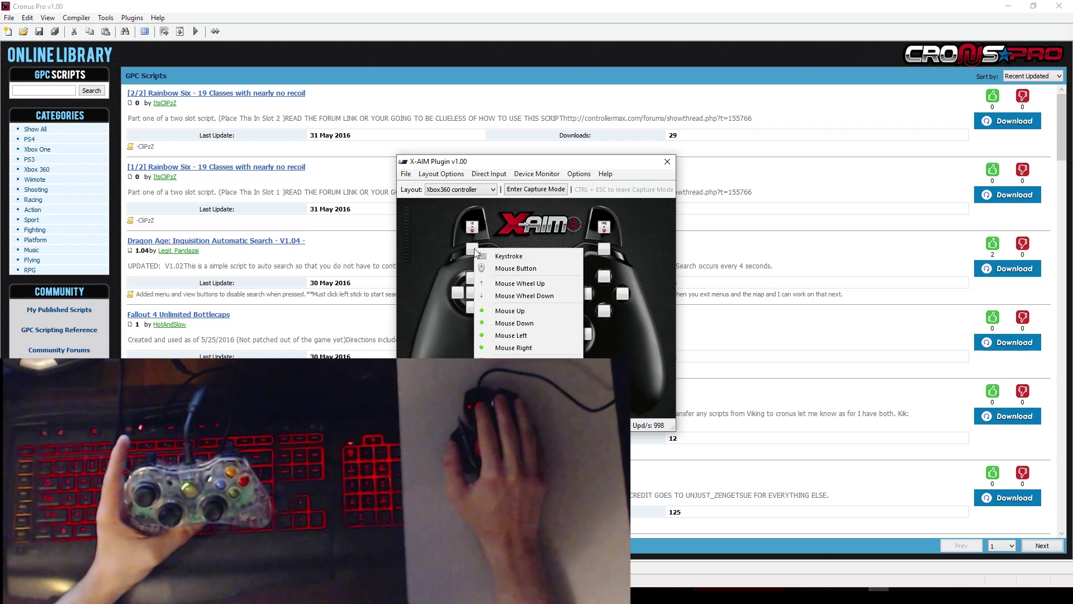
click(514, 268)
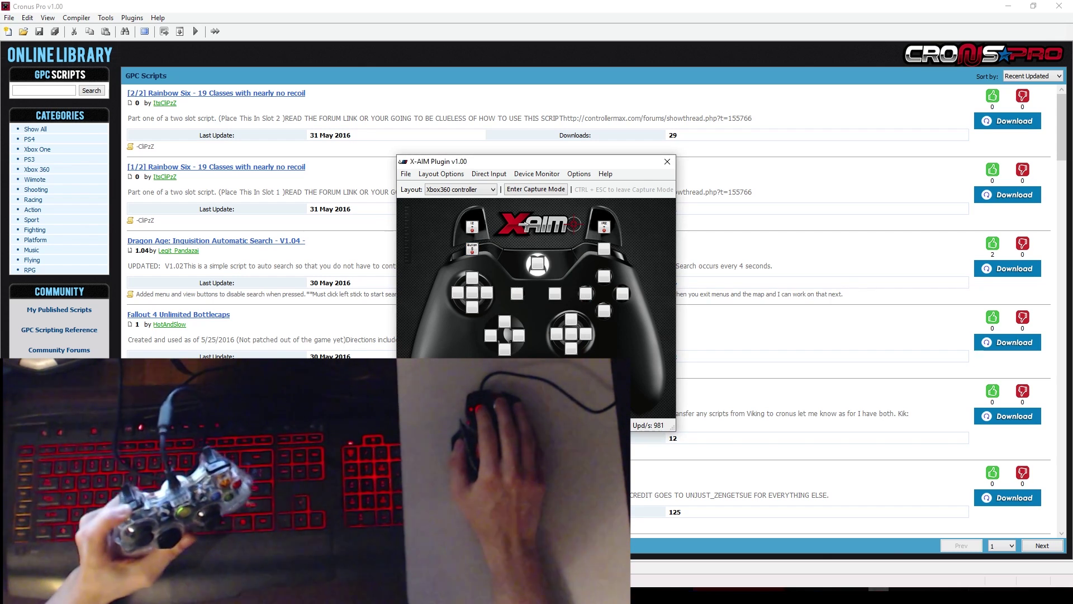
click(604, 247)
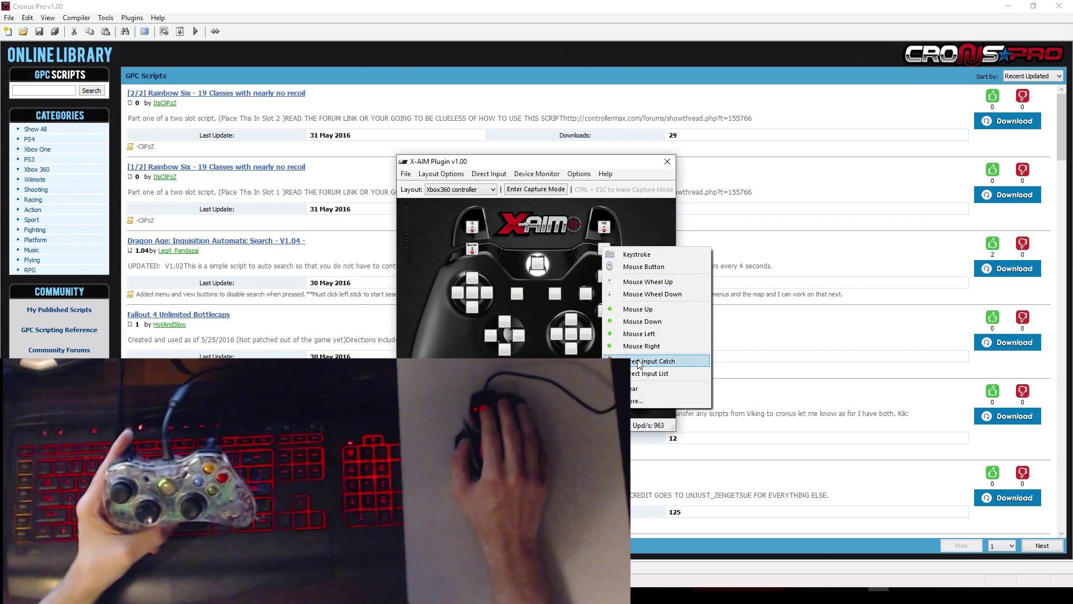
click(632, 345)
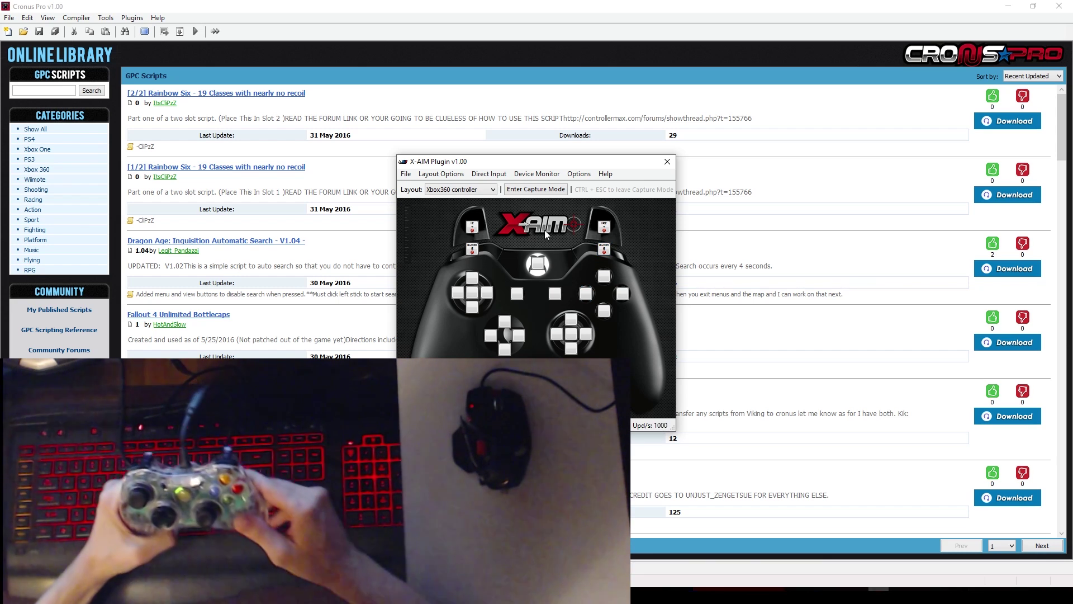
Step: Repeat the Direct Input Catch for the layout's left bumper
click(469, 255)
click(508, 273)
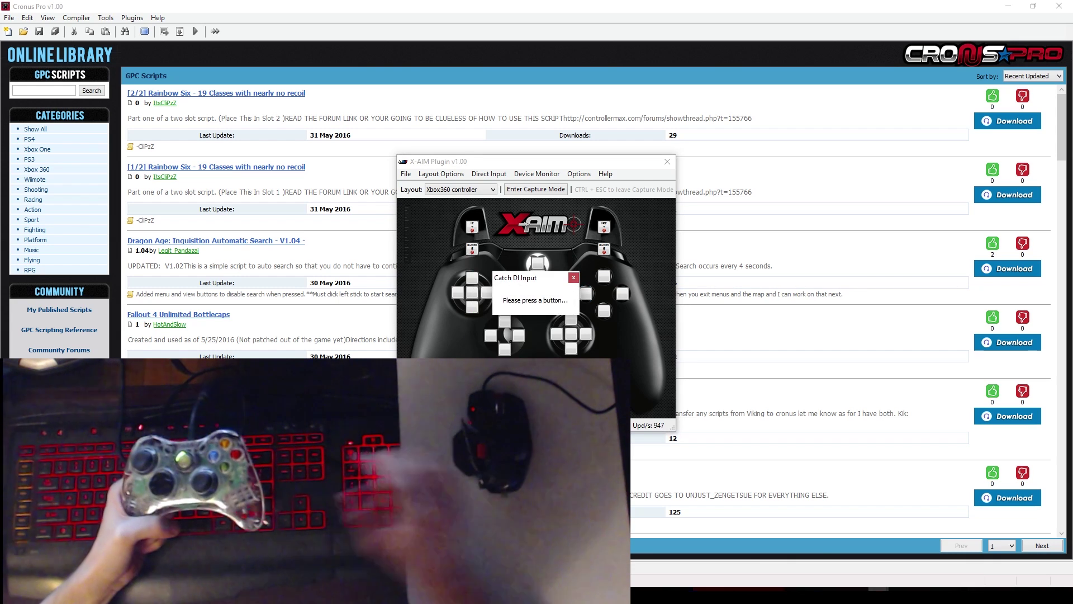
click(508, 273)
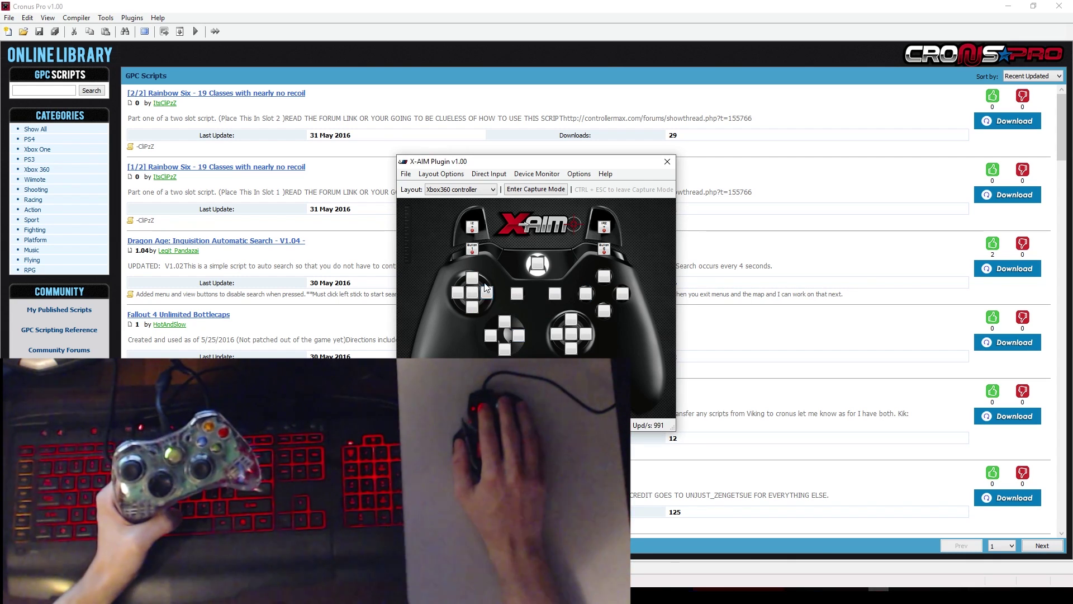
click(473, 248)
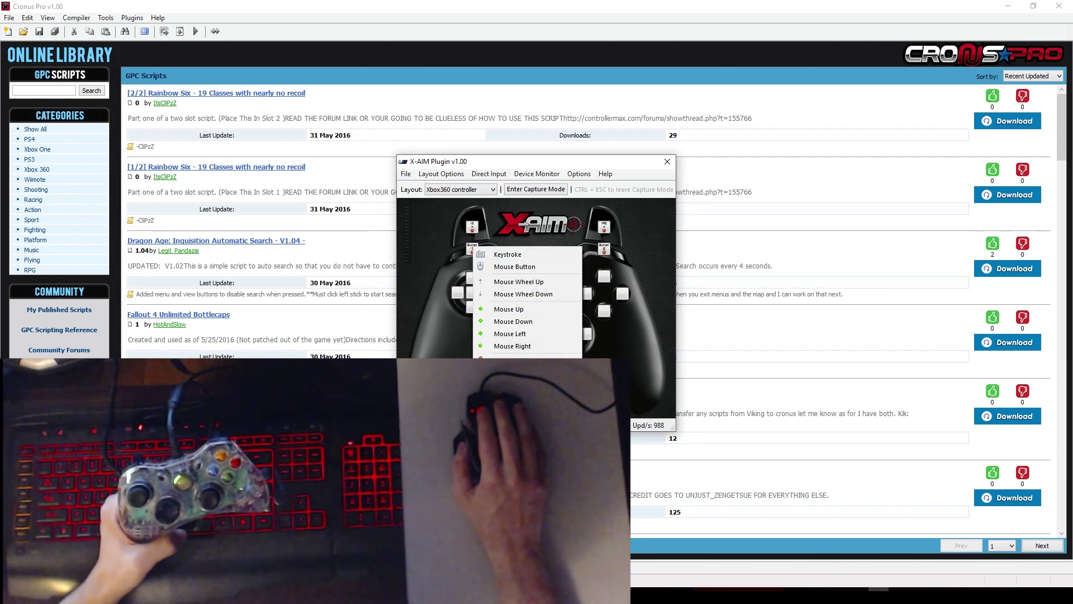
click(514, 267)
click(514, 267)
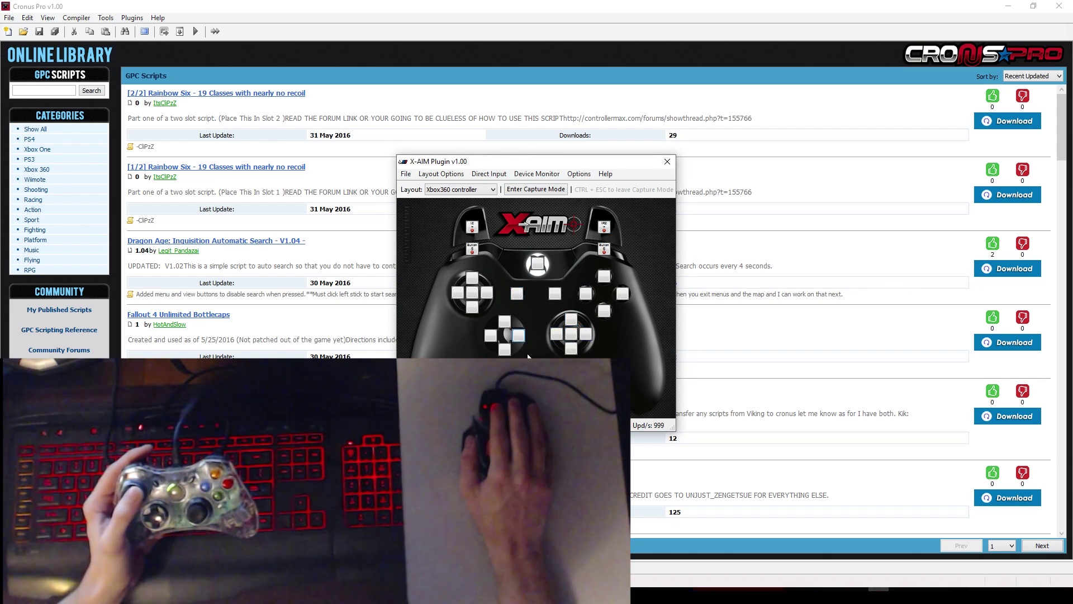
Step: Map the left stick's up, down, left and right directions and its stick button to the gamepad's left stick with Direct Input Catch
click(468, 281)
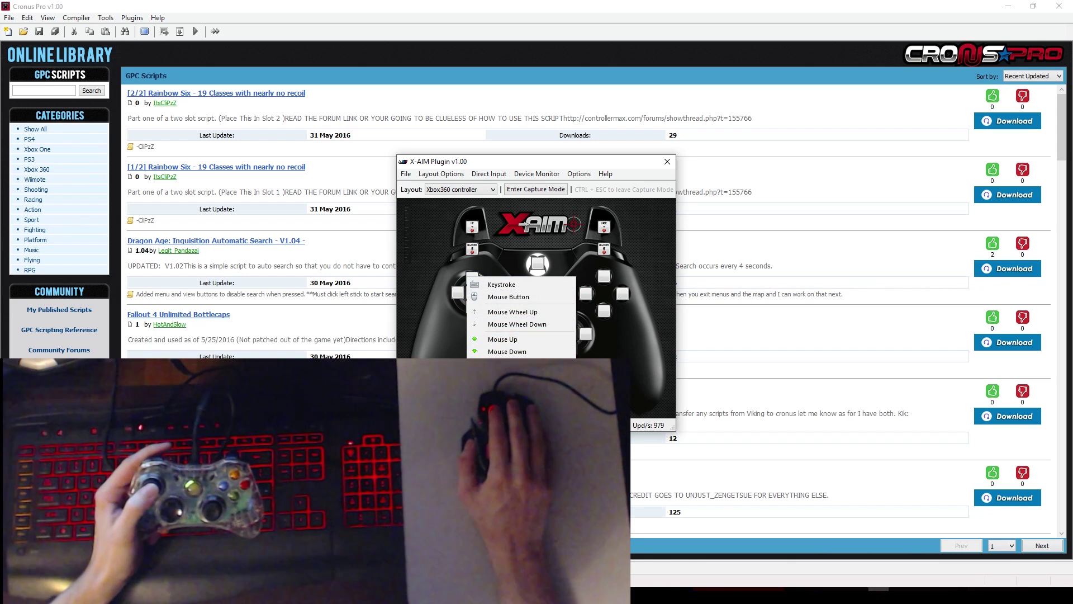
click(507, 351)
click(473, 307)
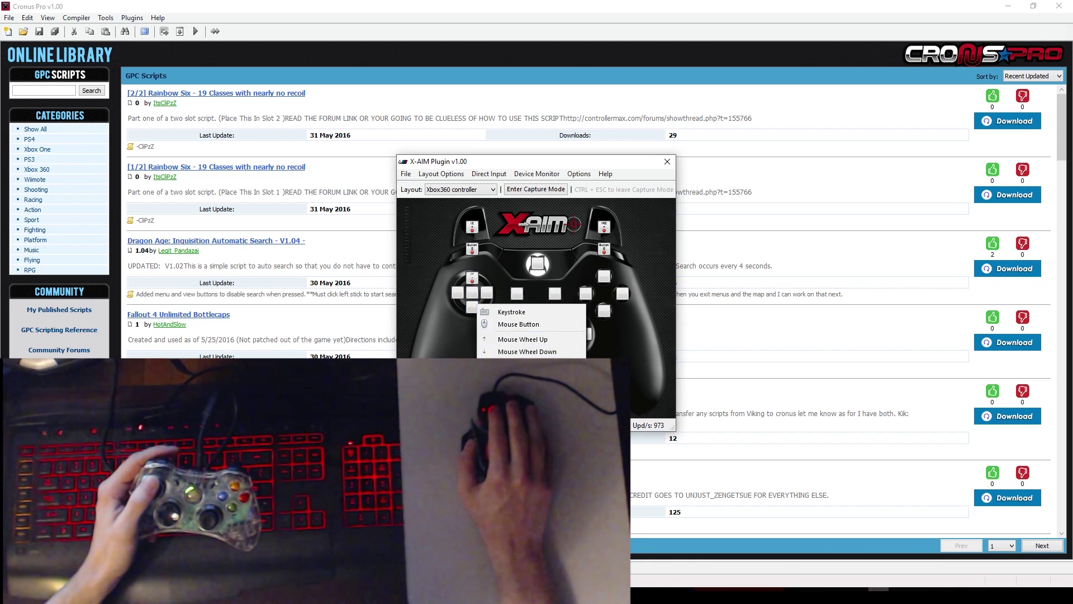
click(508, 364)
click(461, 298)
click(499, 331)
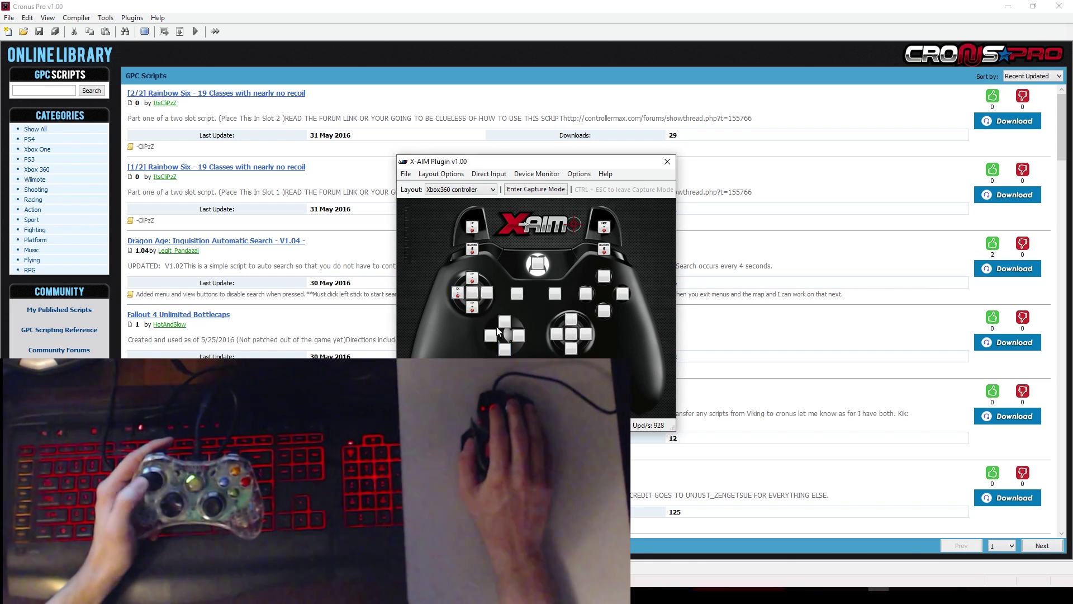
click(485, 297)
click(503, 394)
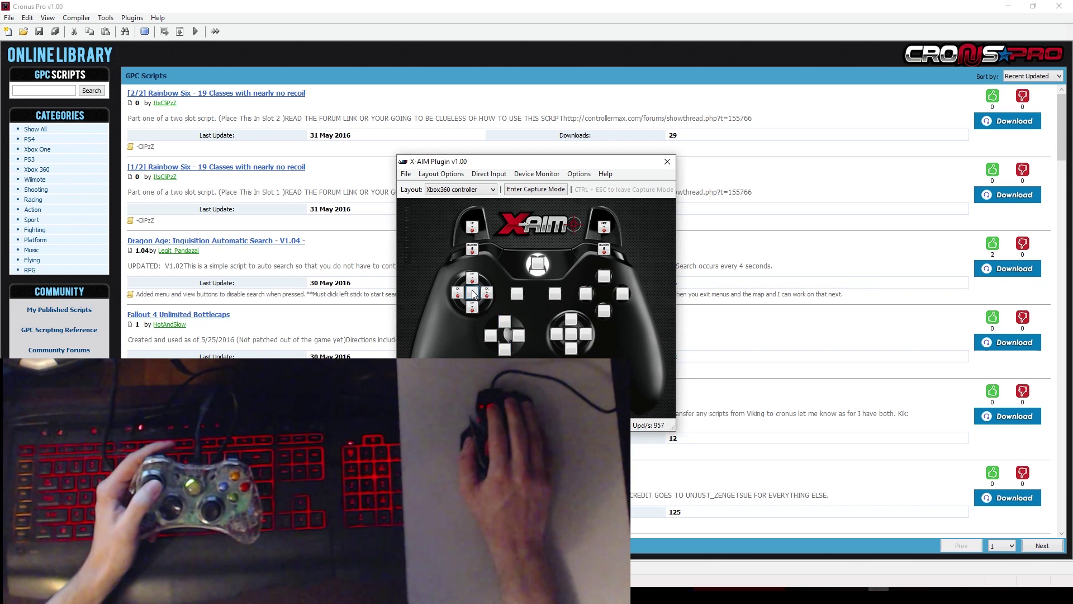
click(473, 290)
key(Escape)
Step: Map the D-pad's up, left, down and right directions to the gamepad's D-pad with Direct Input Catch
click(504, 323)
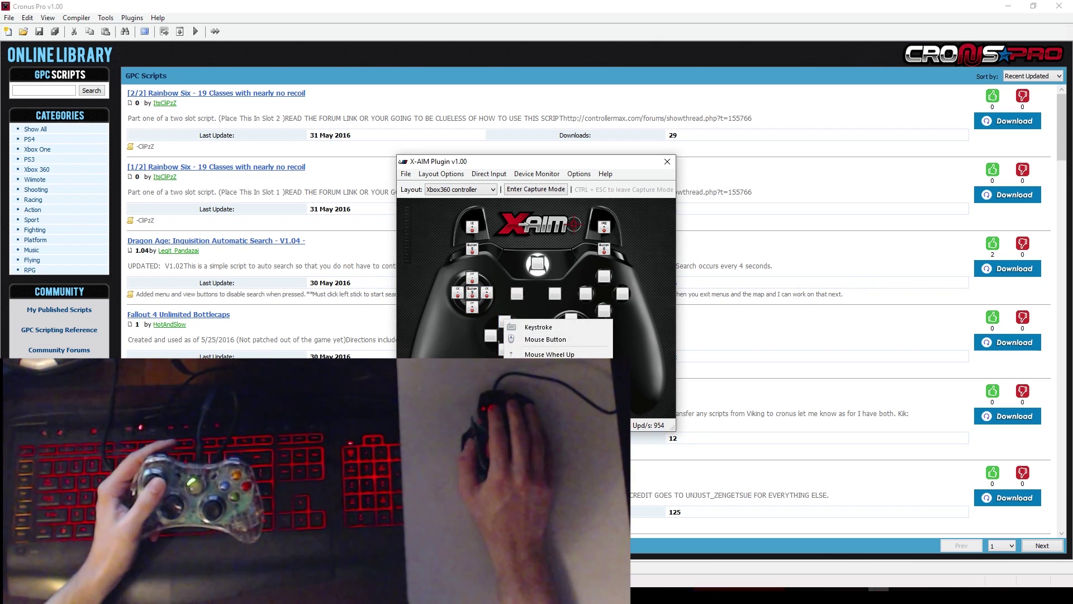
click(525, 339)
click(525, 340)
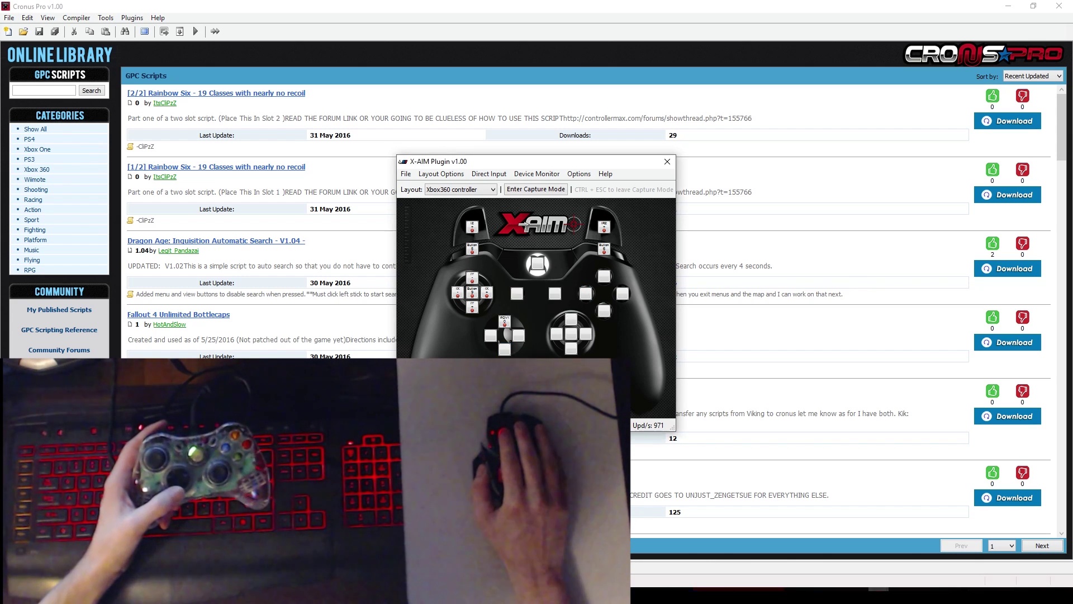
click(491, 336)
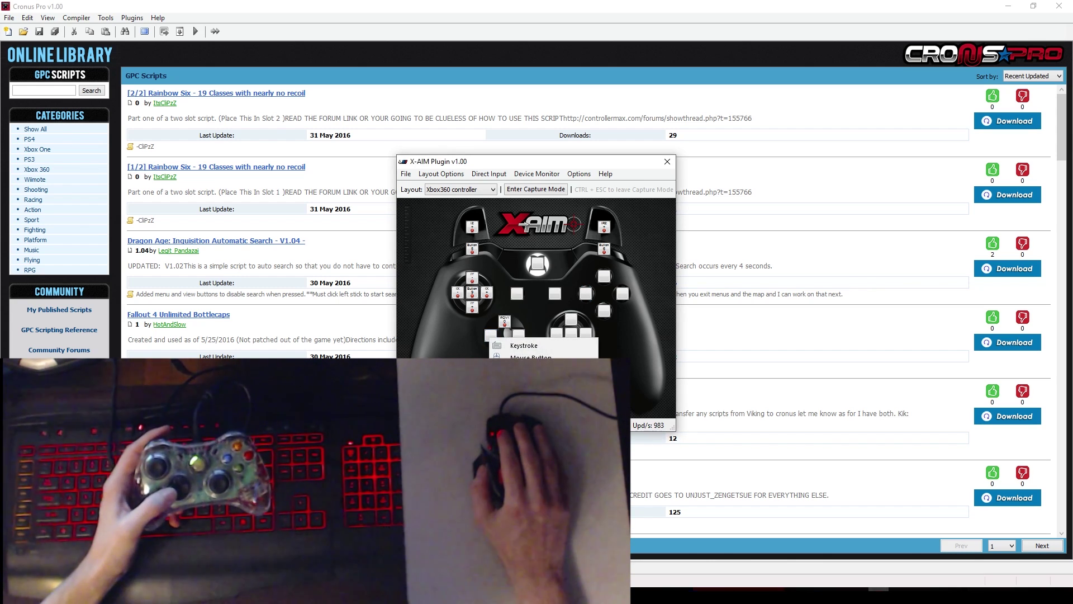
click(525, 358)
click(509, 352)
click(517, 339)
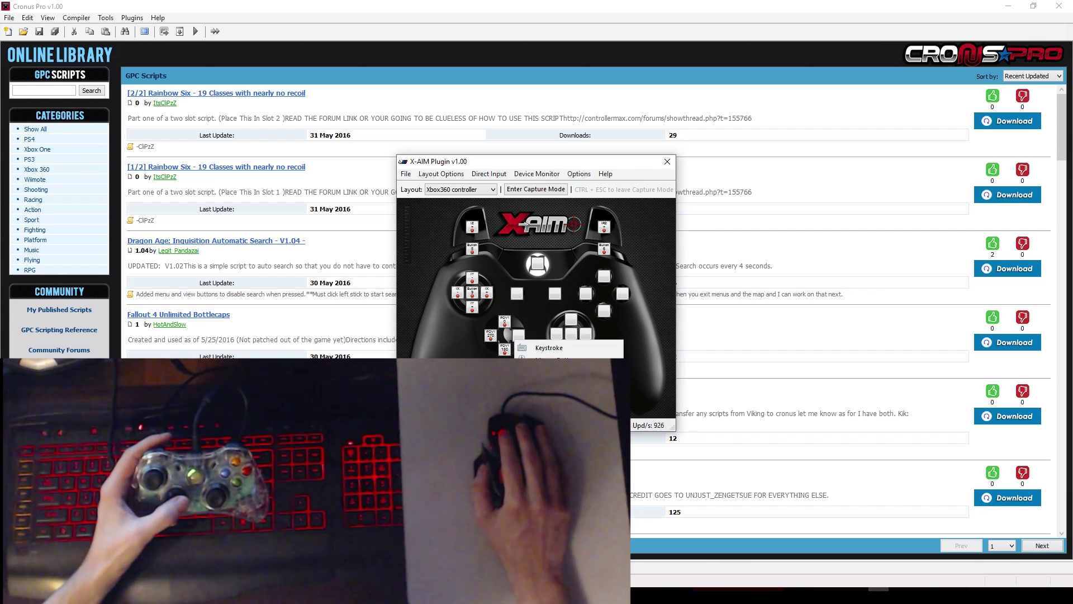
click(549, 347)
Step: Map the layout's Back and Start buttons to the gamepad's matching buttons with Direct Input Catch
click(517, 295)
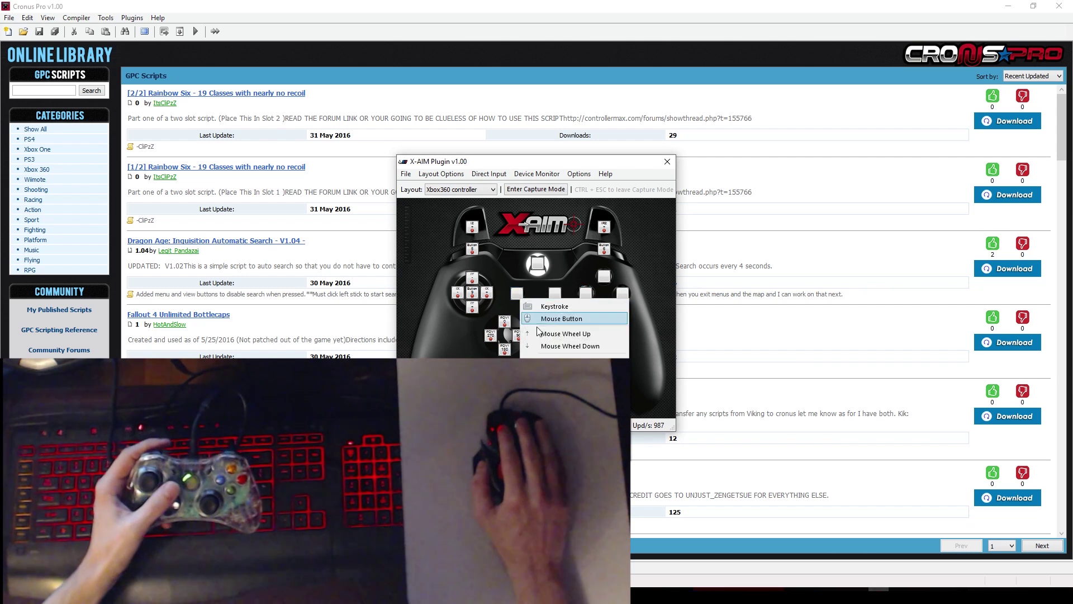
click(554, 306)
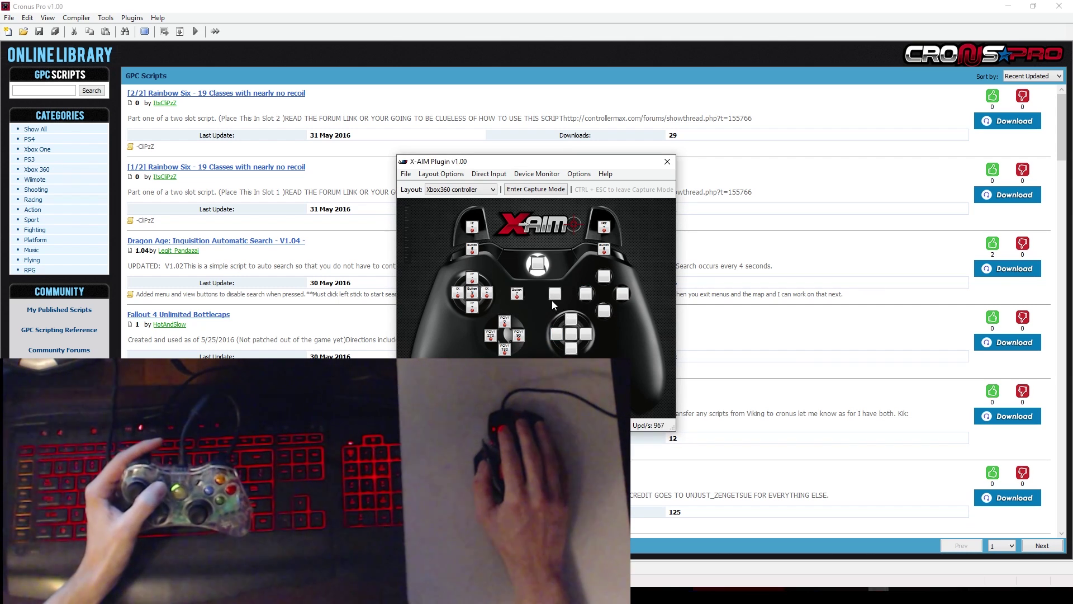
click(552, 300)
click(627, 411)
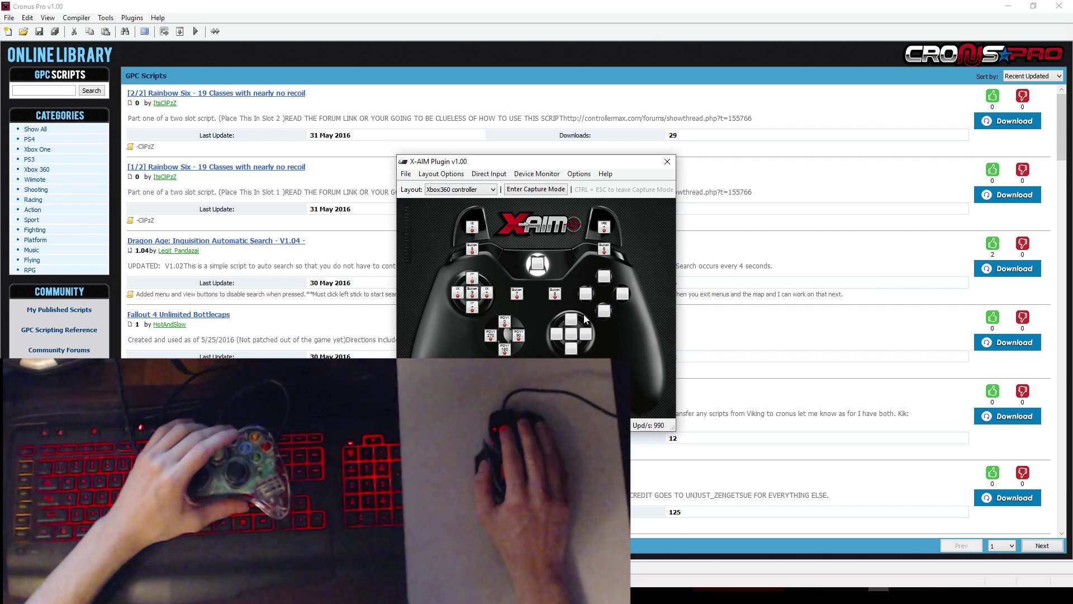
Step: Map the layout's A, B, X and Y buttons to the gamepad's matching face buttons with Direct Input Catch
click(602, 312)
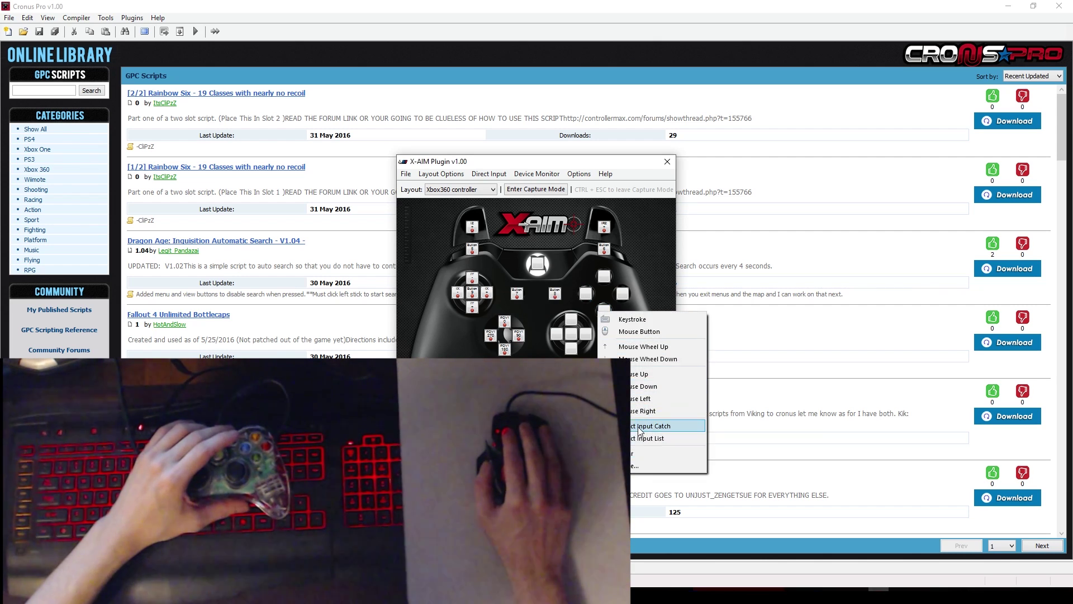
click(638, 427)
click(623, 294)
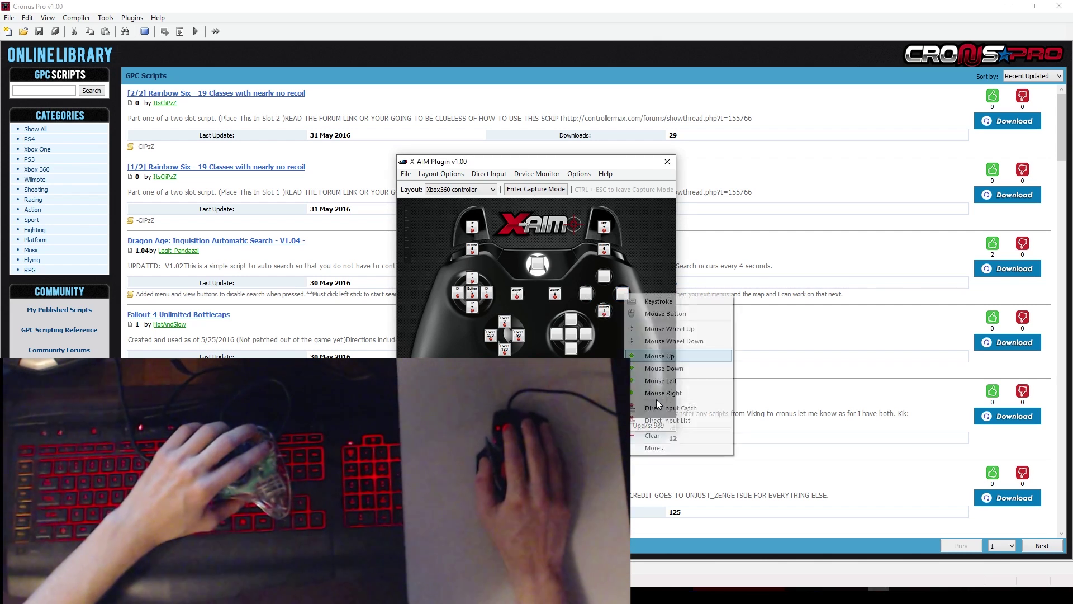
click(669, 408)
click(587, 294)
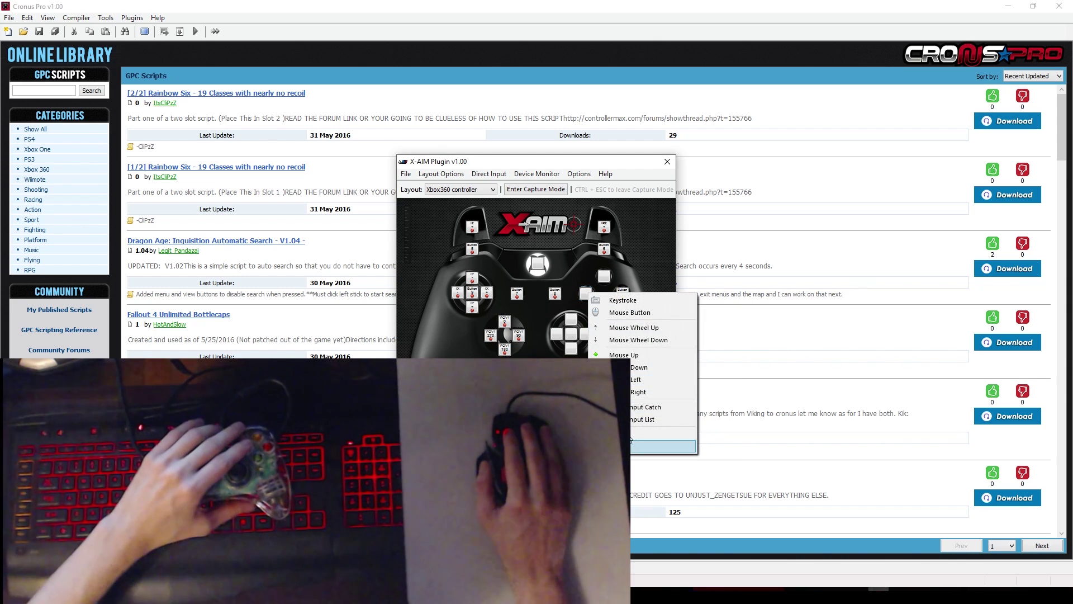
click(637, 418)
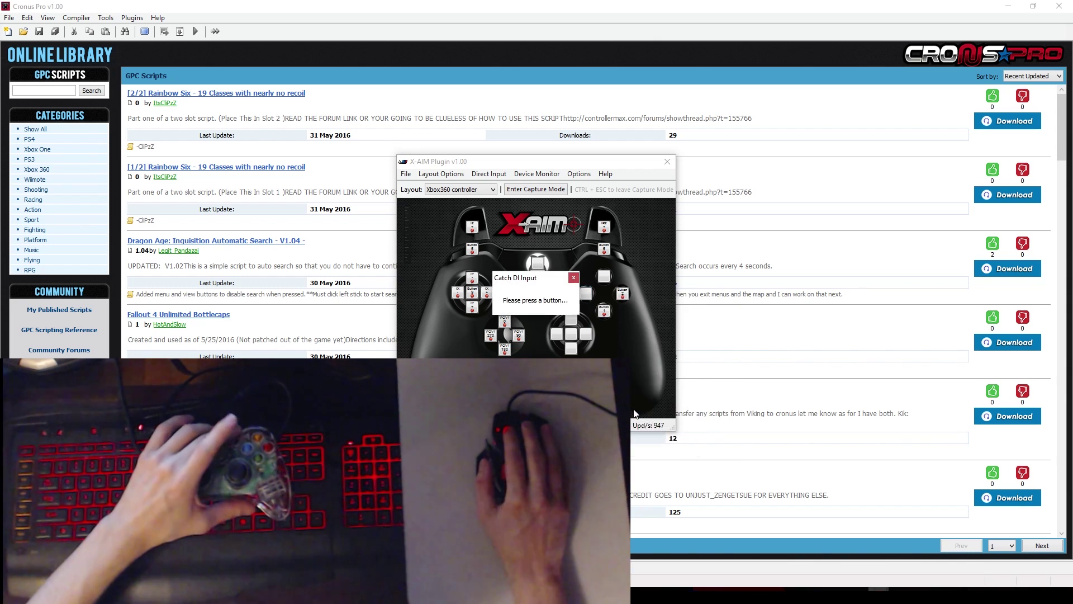
click(604, 277)
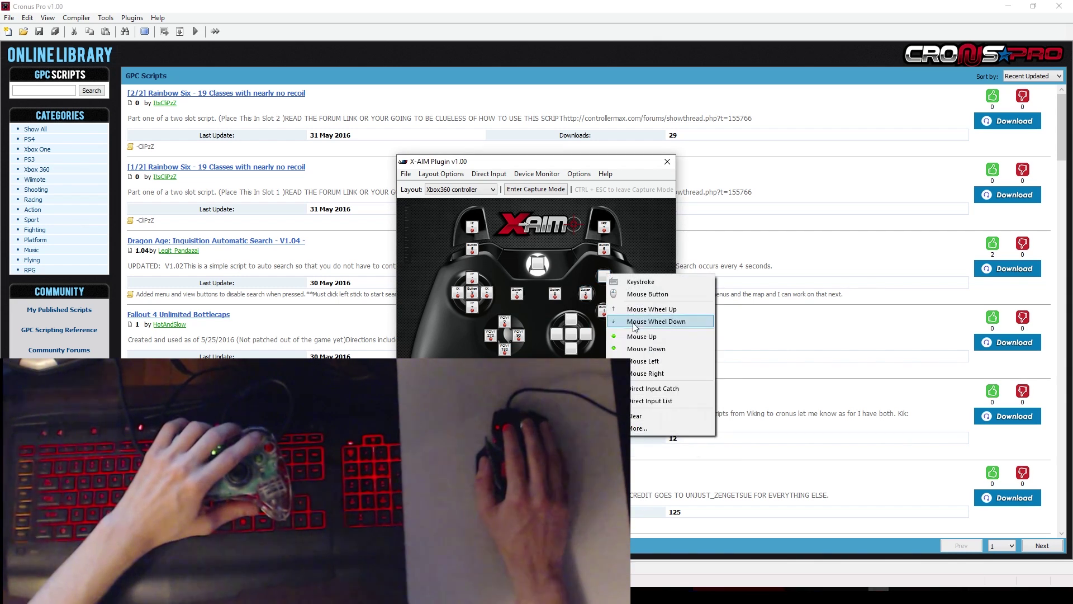
click(653, 390)
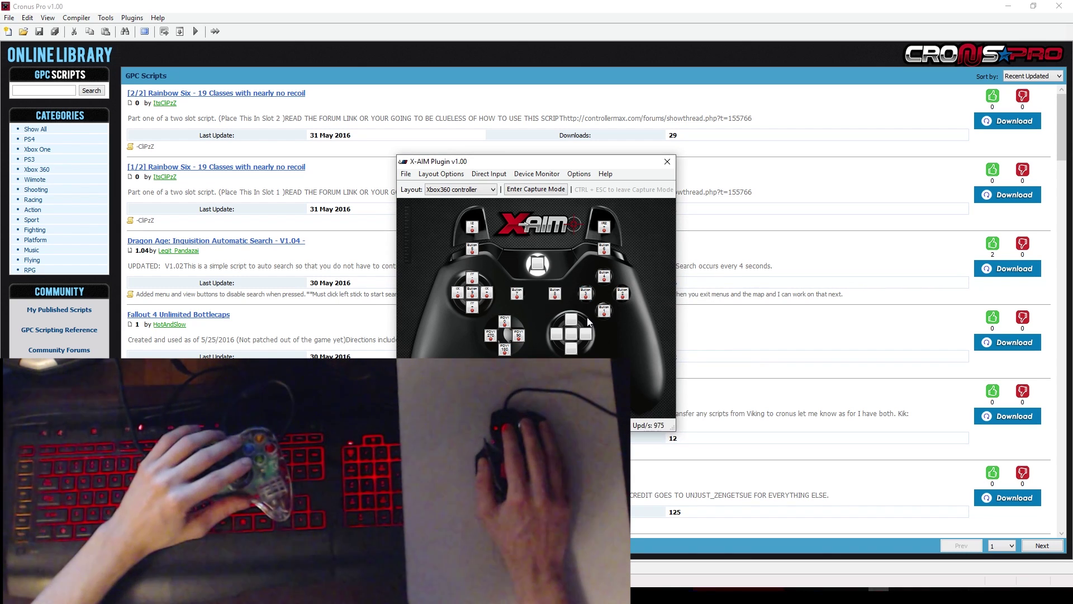
Step: Map the right stick's up, down, left and right directions and its stick button to the gamepad's right stick with Direct Input Catch
click(572, 320)
click(572, 341)
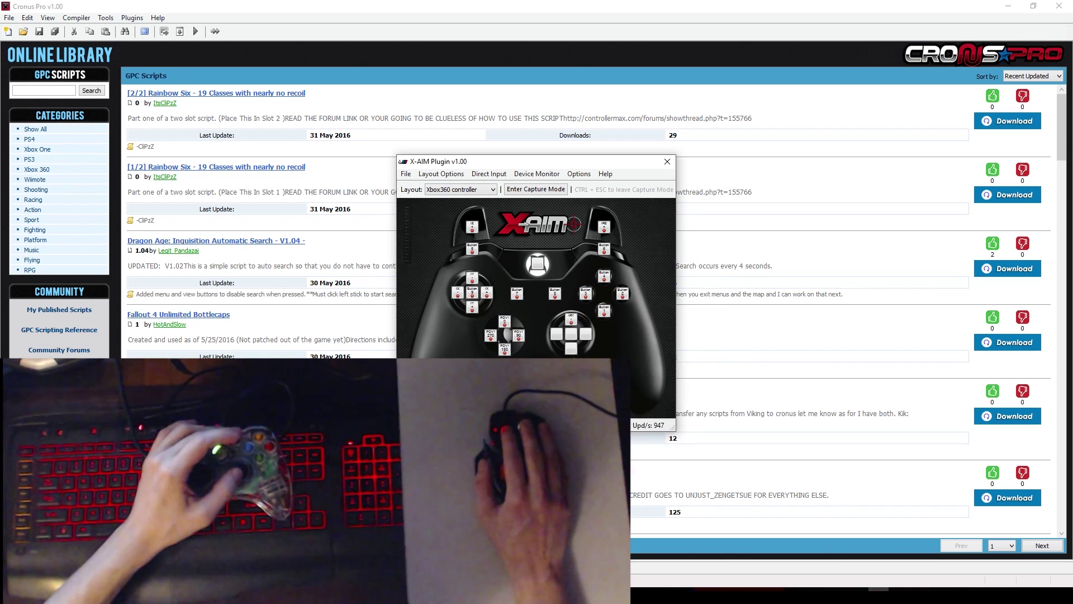
click(571, 341)
click(654, 454)
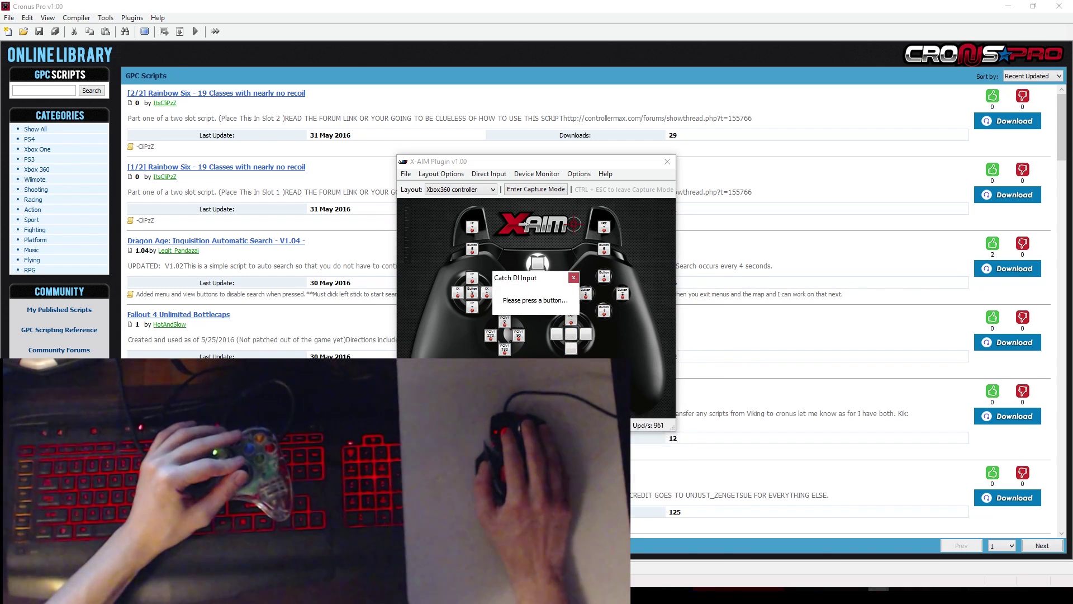
click(571, 348)
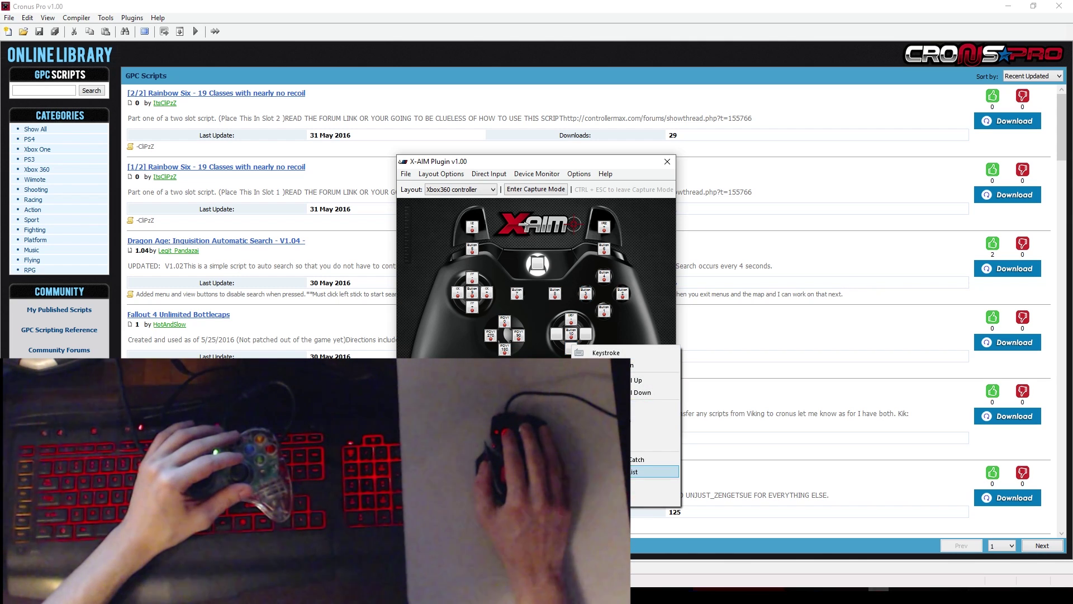
click(654, 459)
click(558, 334)
click(648, 446)
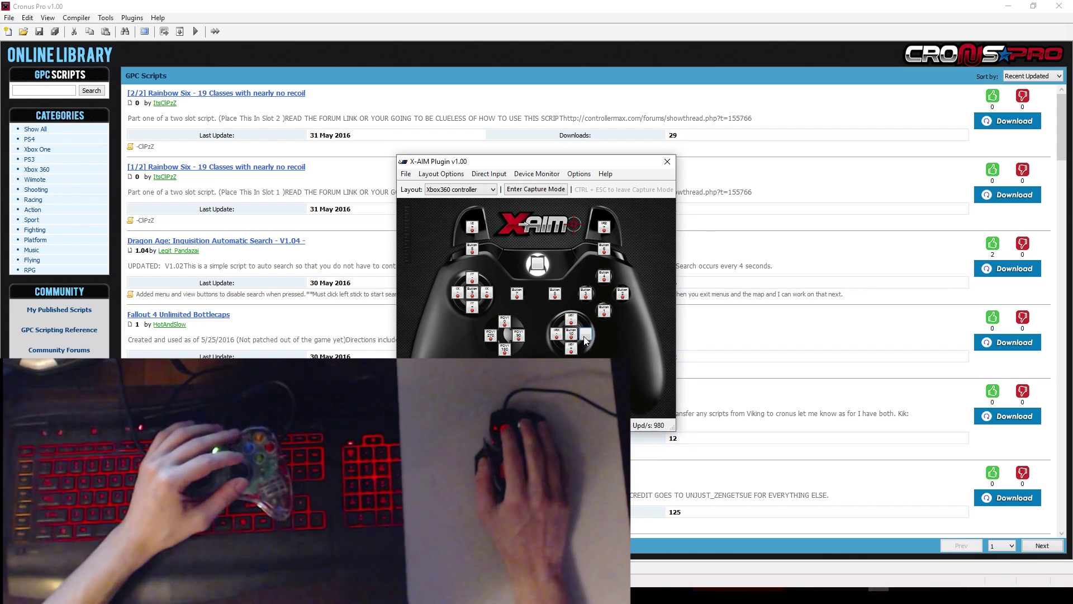
click(584, 337)
click(633, 452)
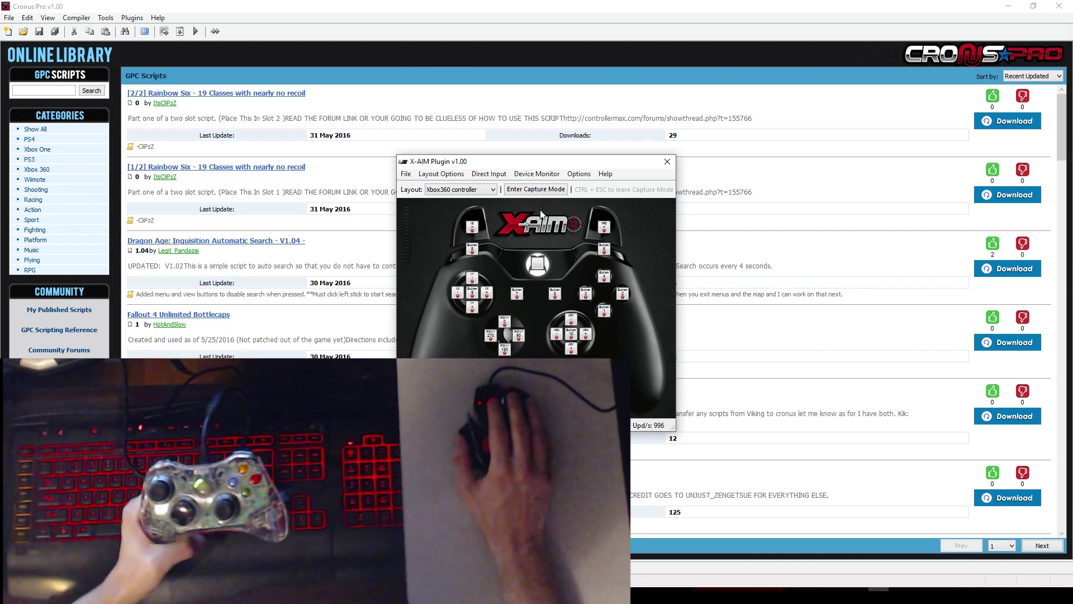
Step: Assign a gamepad button to the layout's central Xbox button with Direct Input Catch
click(536, 264)
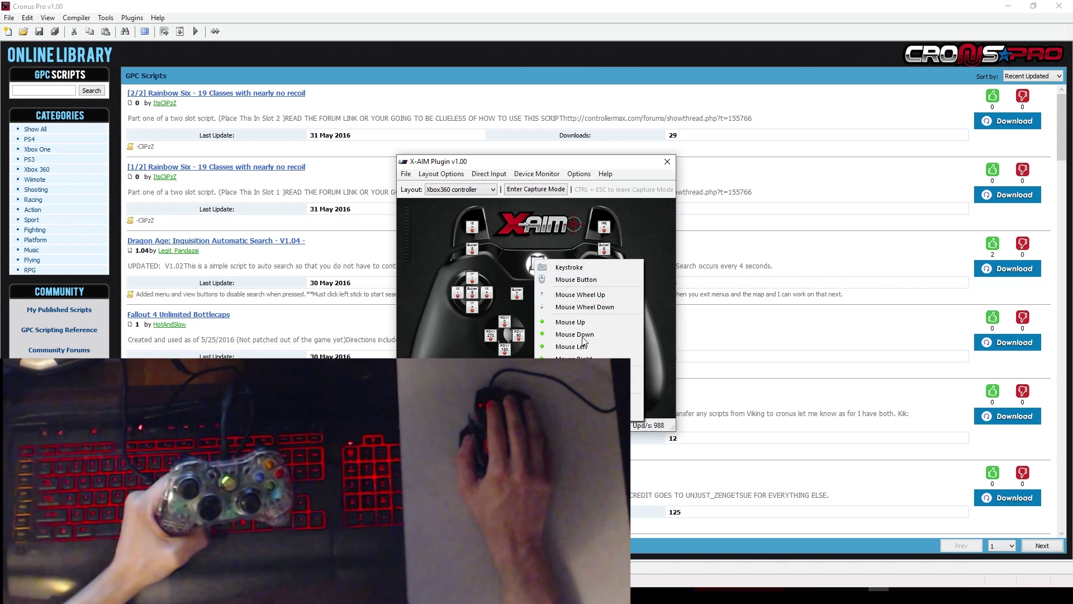
click(575, 280)
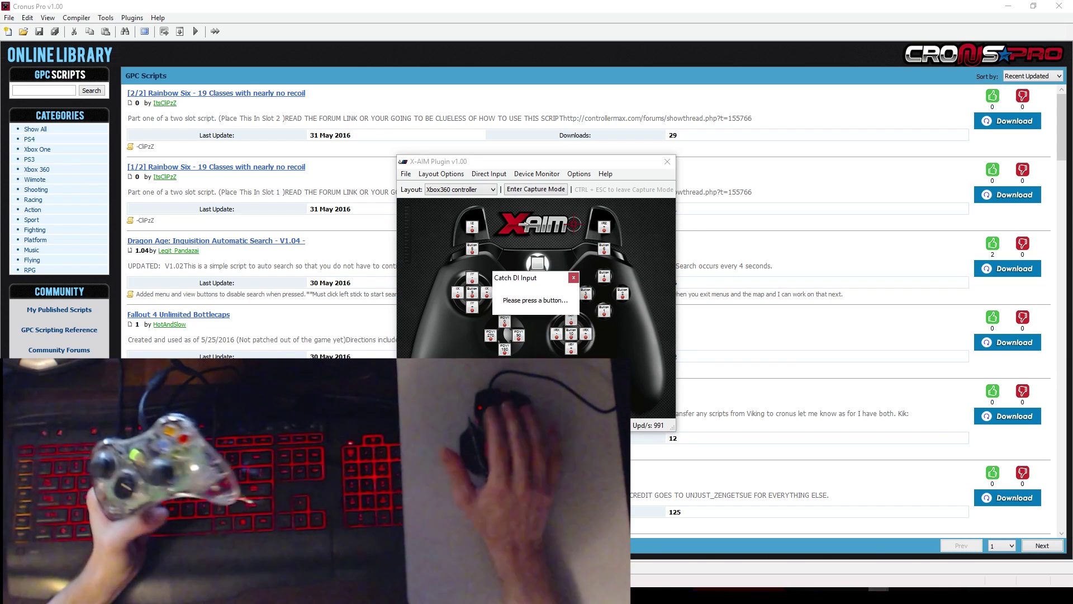
click(576, 279)
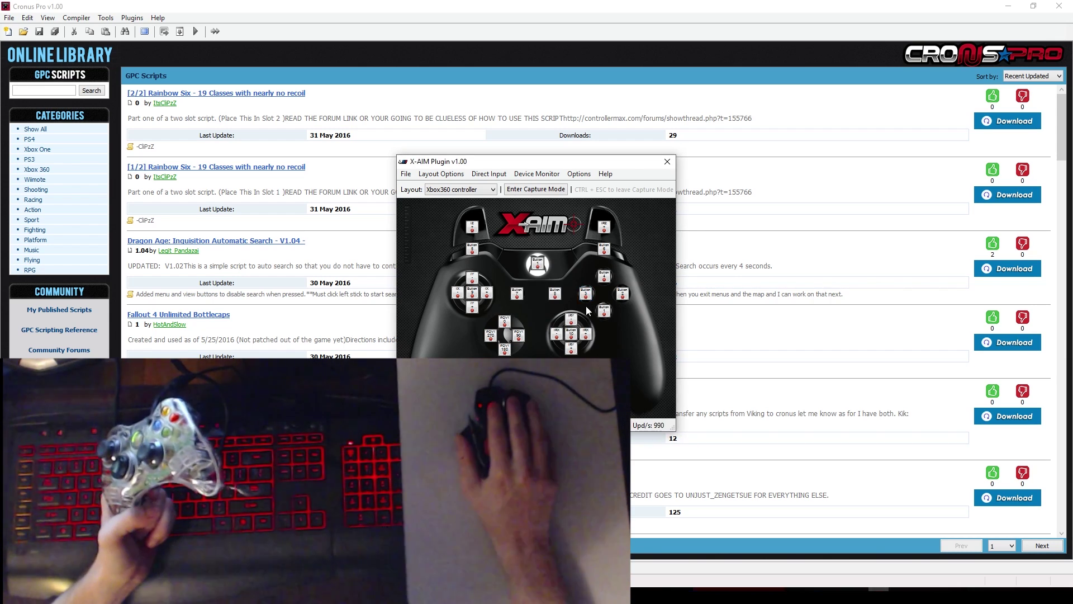
Step: Clear the mapping entry of the layout's central Xbox button
click(539, 267)
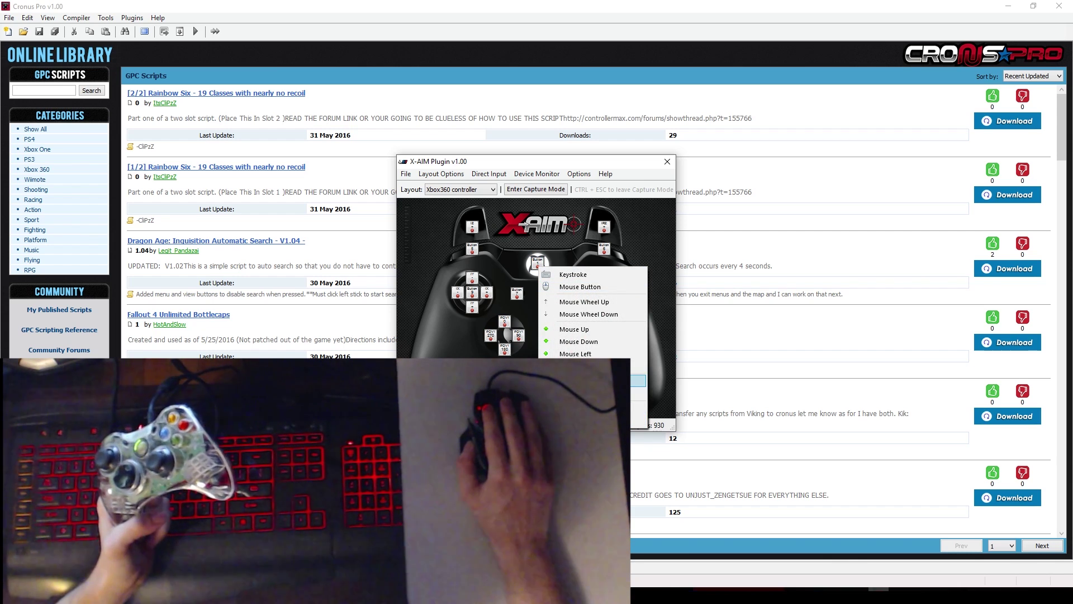
click(592, 418)
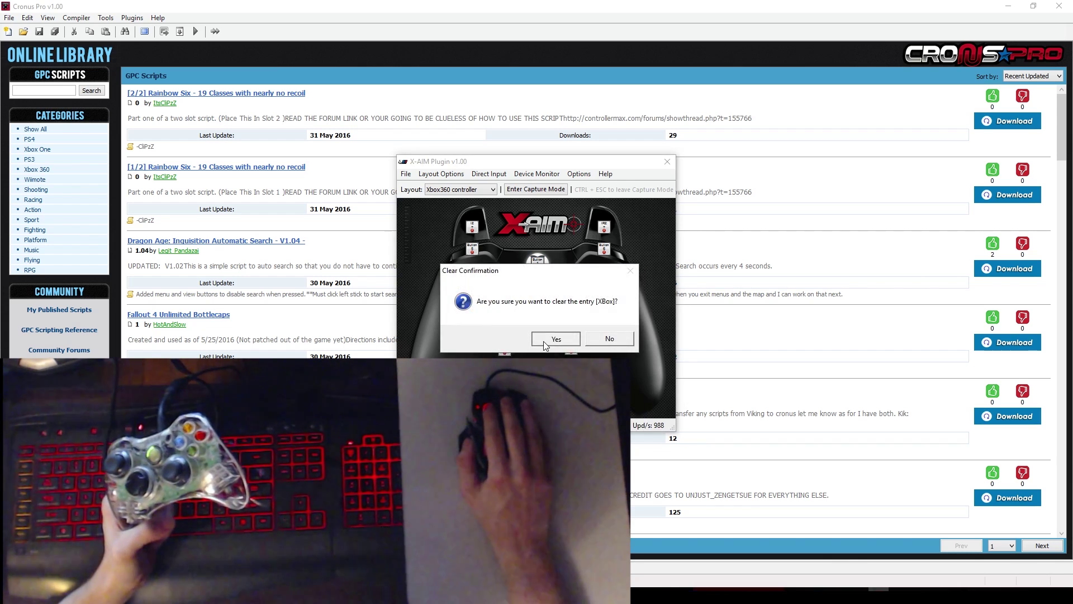
click(555, 339)
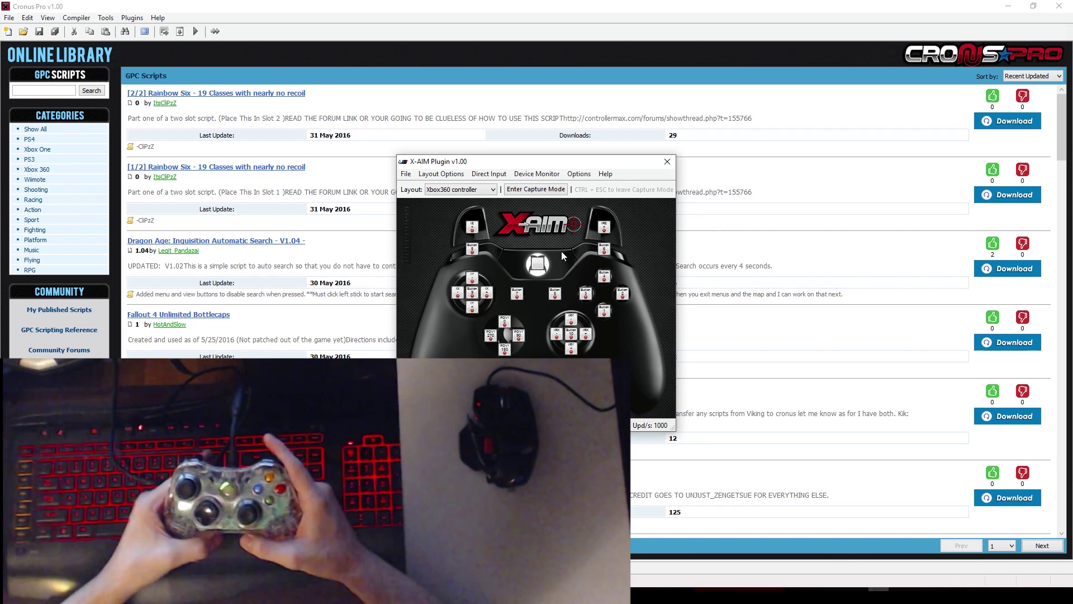